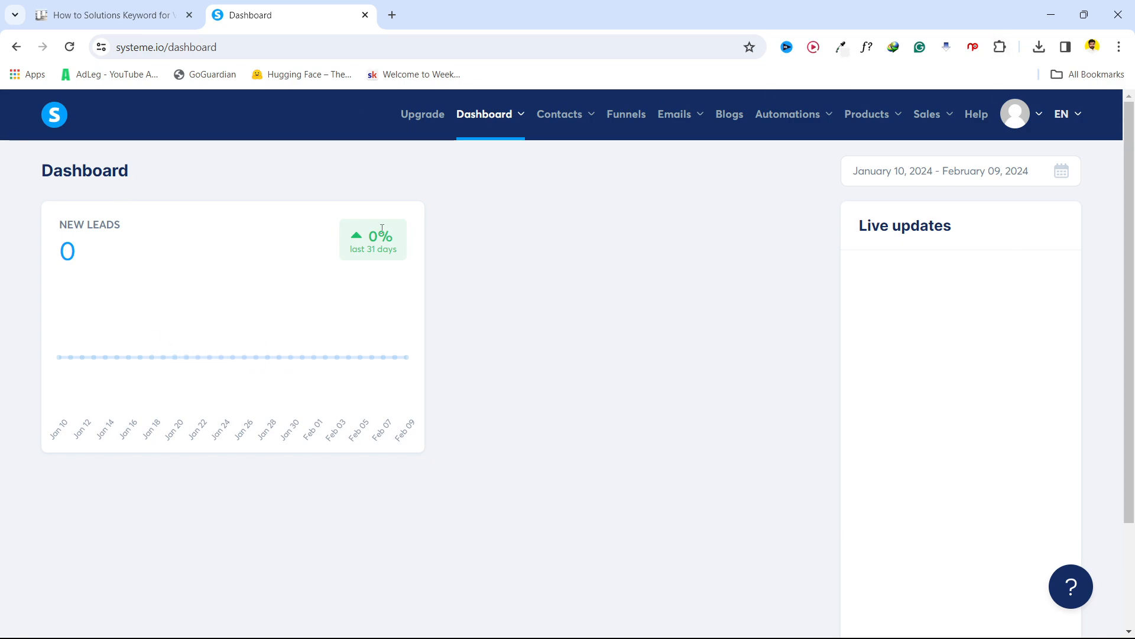
# Create a funnel named "New E Course" with the goal Build an audience and Euro as the currency.
pyautogui.click(632, 127)
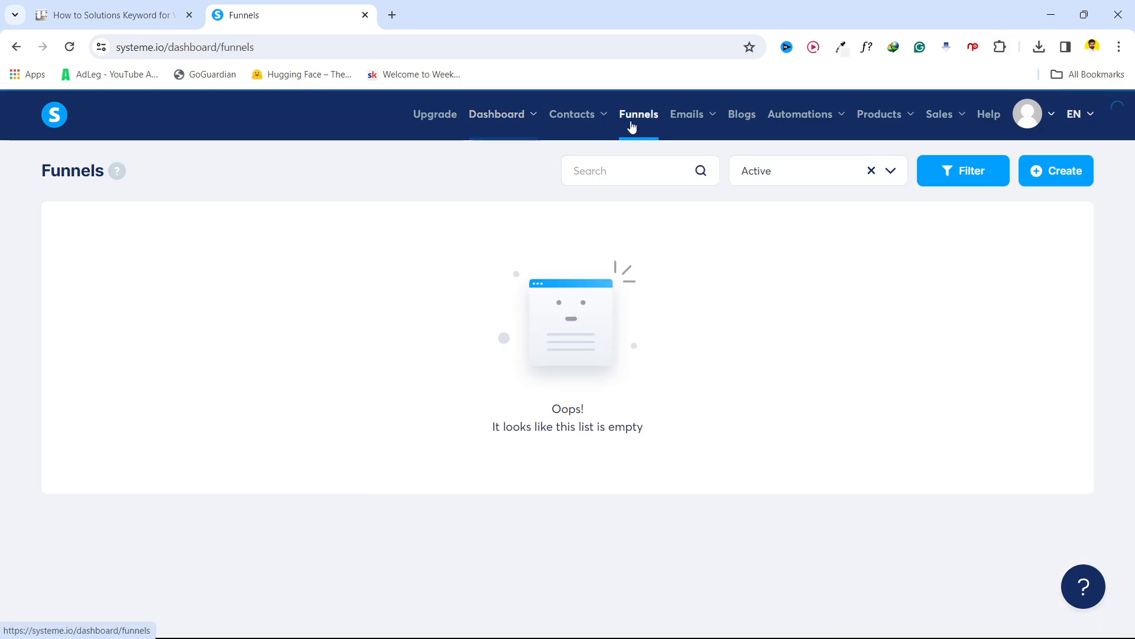
pyautogui.click(1065, 170)
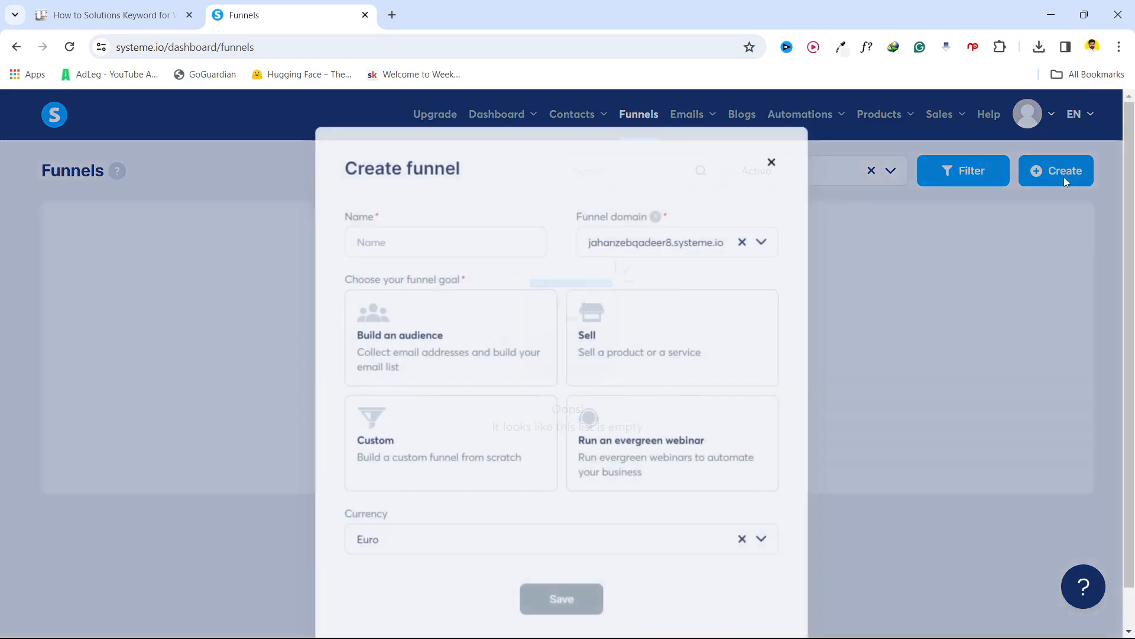
pyautogui.click(406, 235)
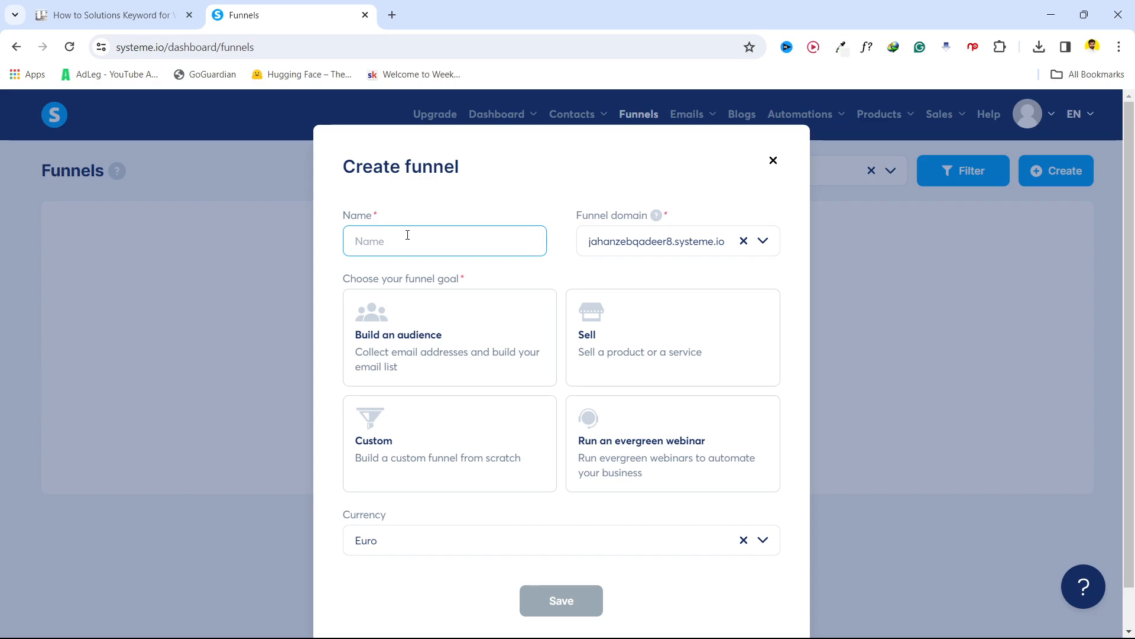
pyautogui.write('New E Course')
pyautogui.click(763, 243)
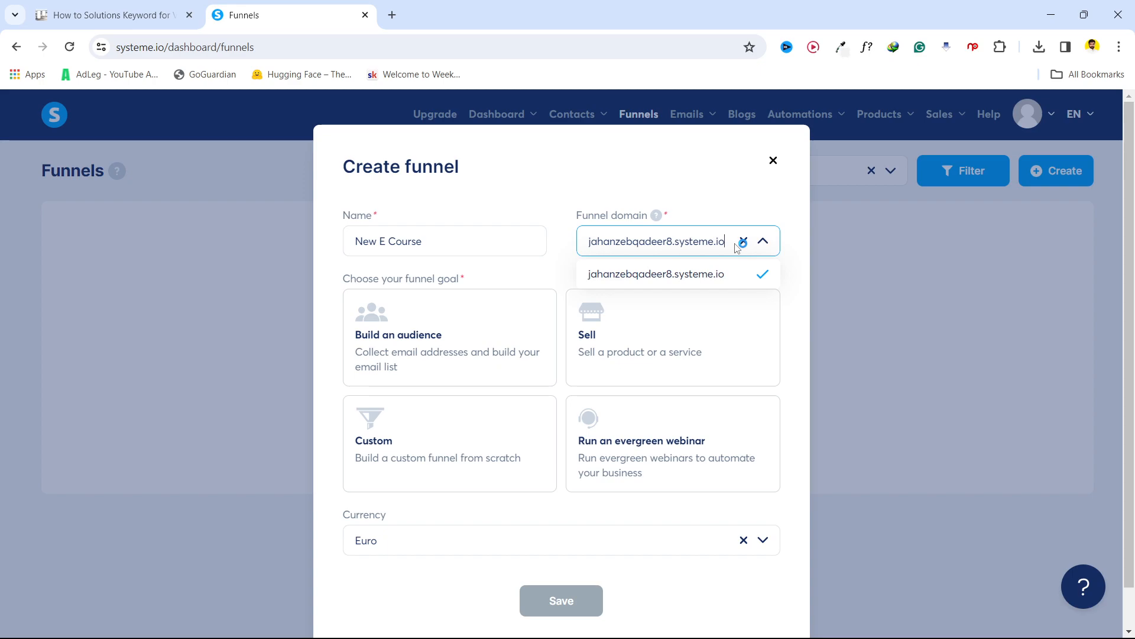
pyautogui.click(535, 269)
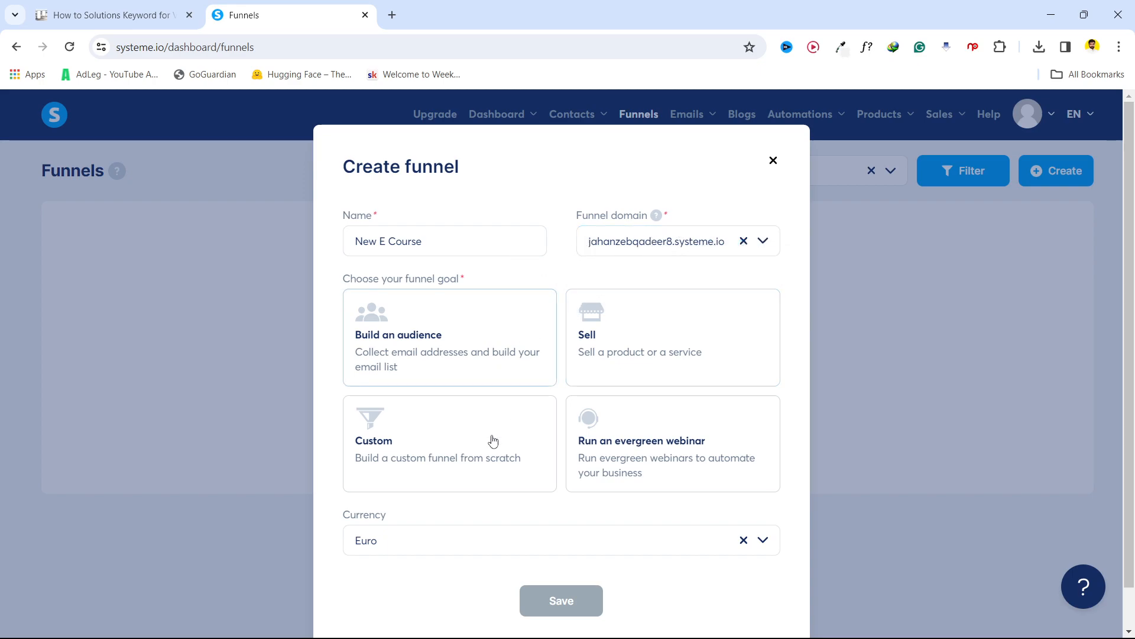
pyautogui.click(433, 345)
pyautogui.scroll(-1, 538, 385)
pyautogui.click(400, 505)
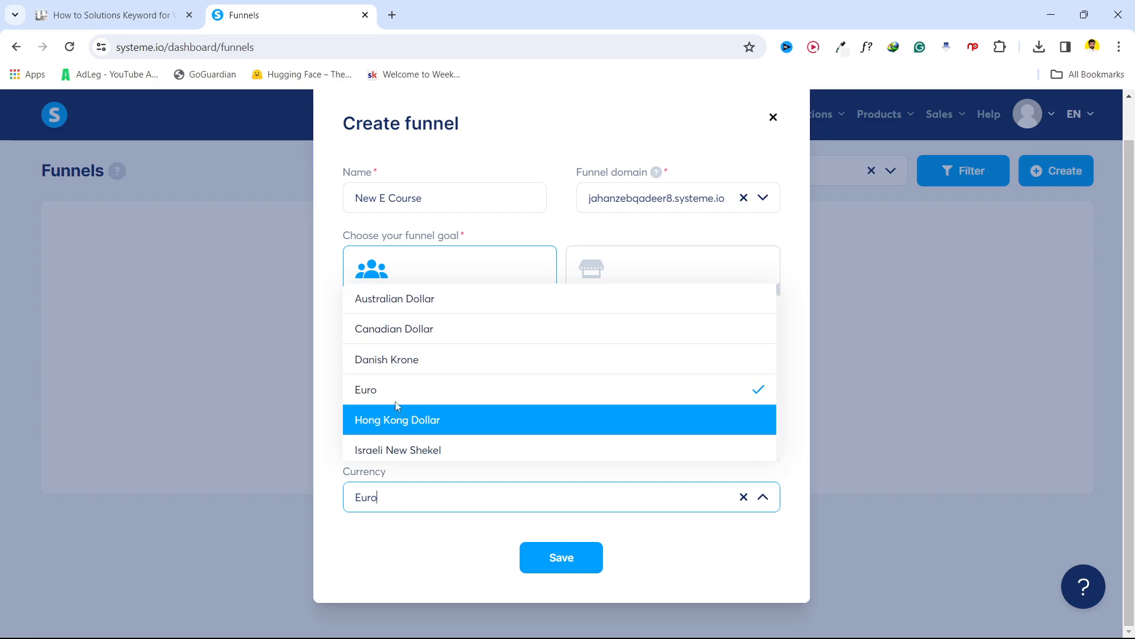
pyautogui.click(400, 390)
pyautogui.click(540, 557)
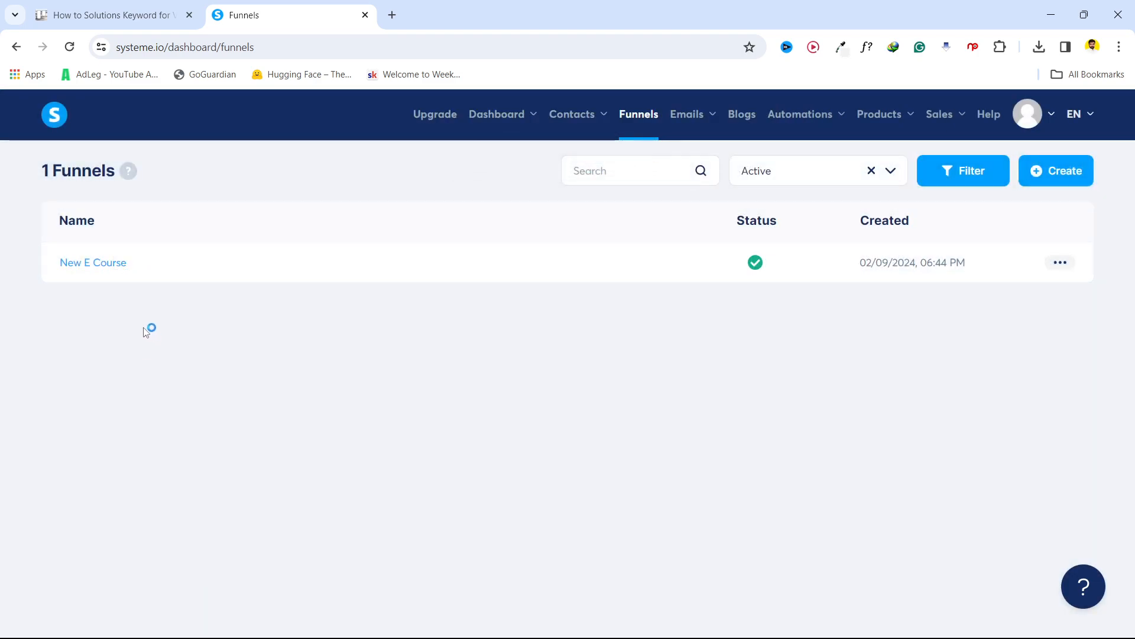
# Open the New E Course funnel and apply the "A big thank you!" template to its Thank You / Download Page.
pyautogui.click(89, 265)
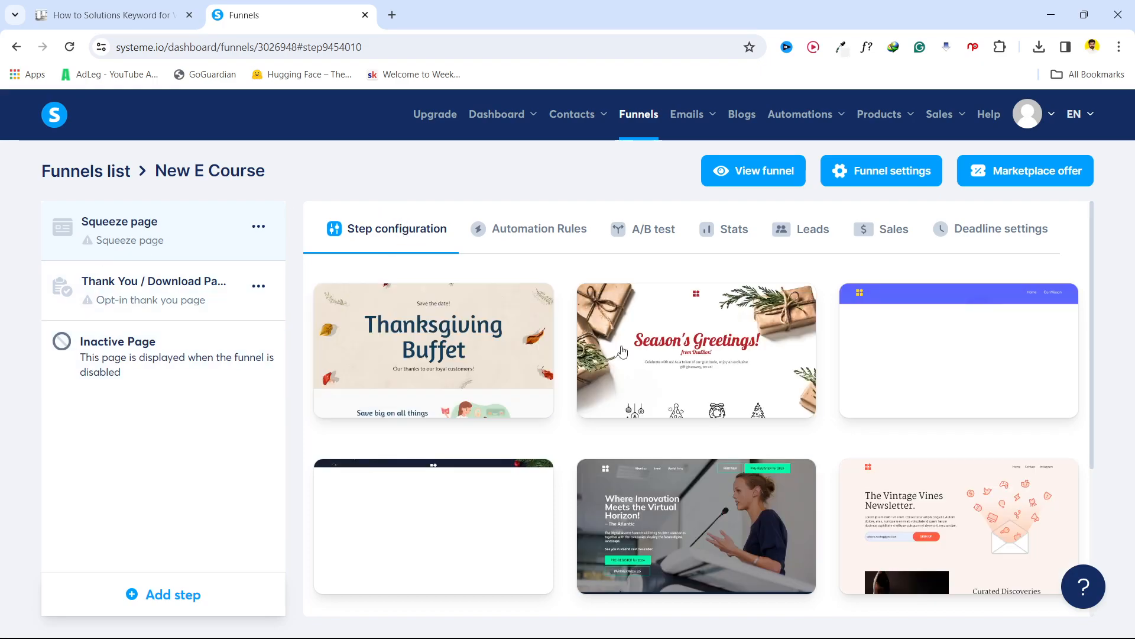
pyautogui.moveTo(762, 352)
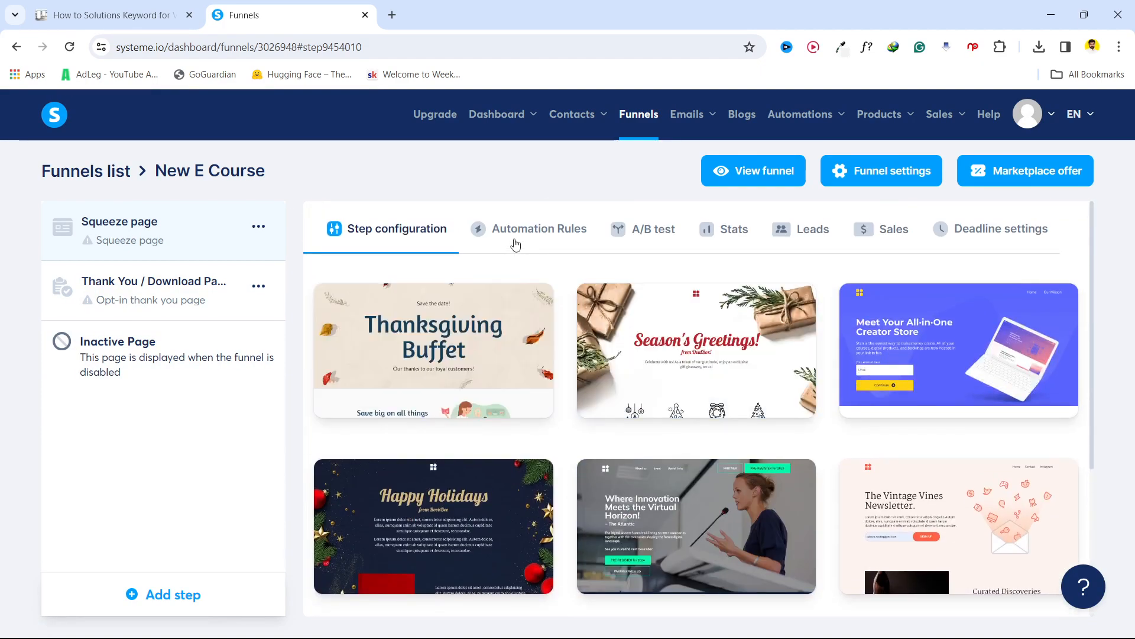
pyautogui.scroll(-4, 695, 336)
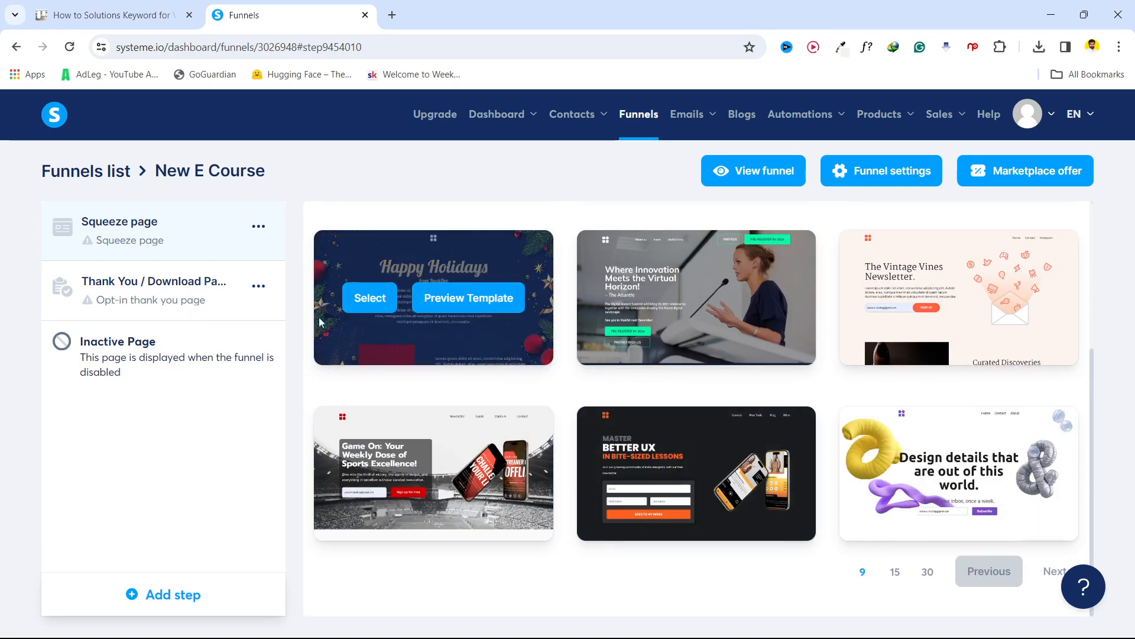
pyautogui.click(172, 301)
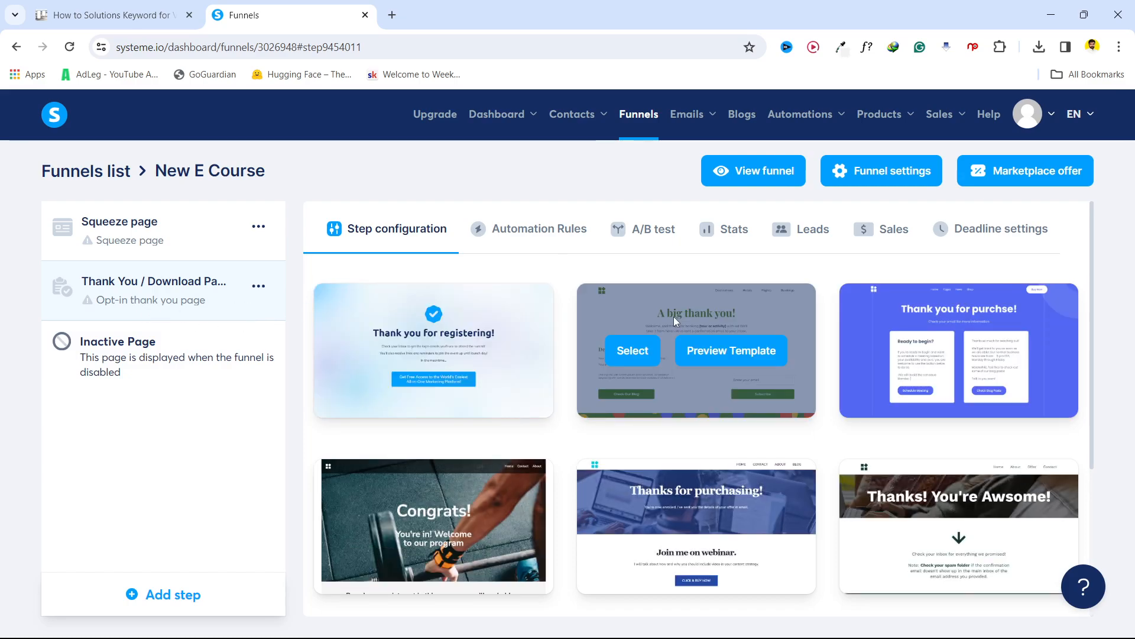
pyautogui.scroll(-1, 581, 350)
pyautogui.scroll(-3, 580, 345)
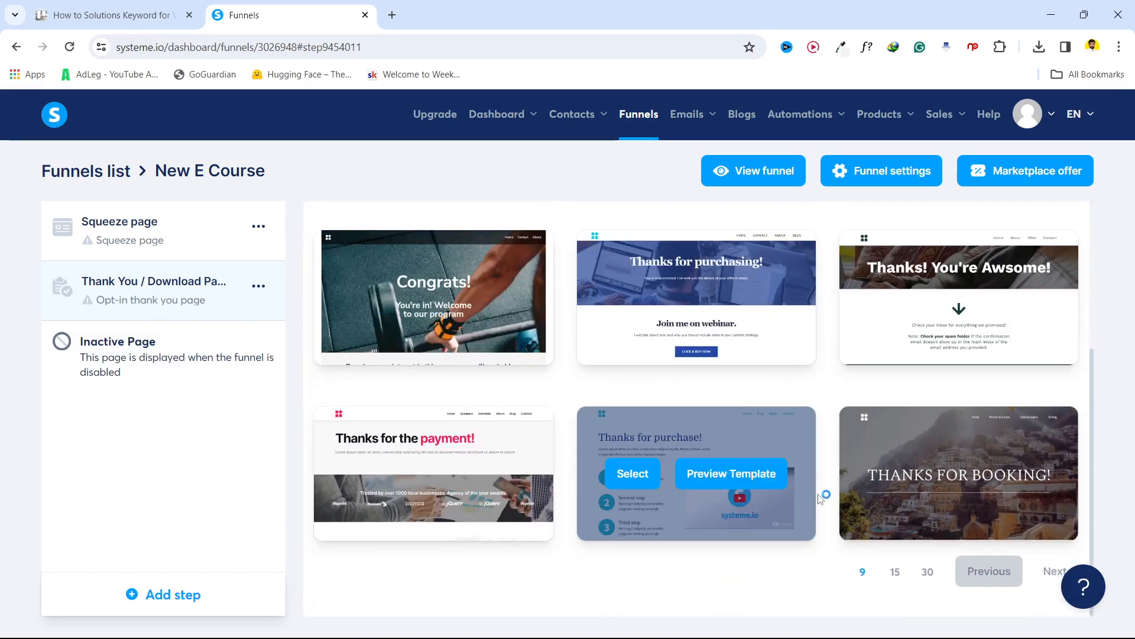
pyautogui.scroll(5, 849, 474)
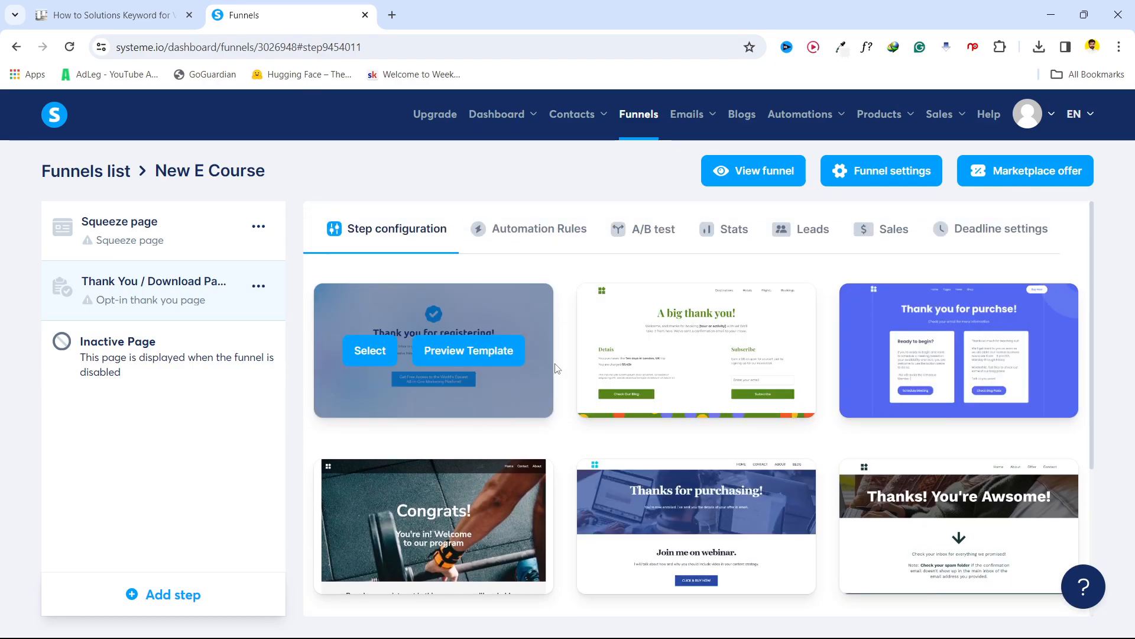
pyautogui.moveTo(666, 315)
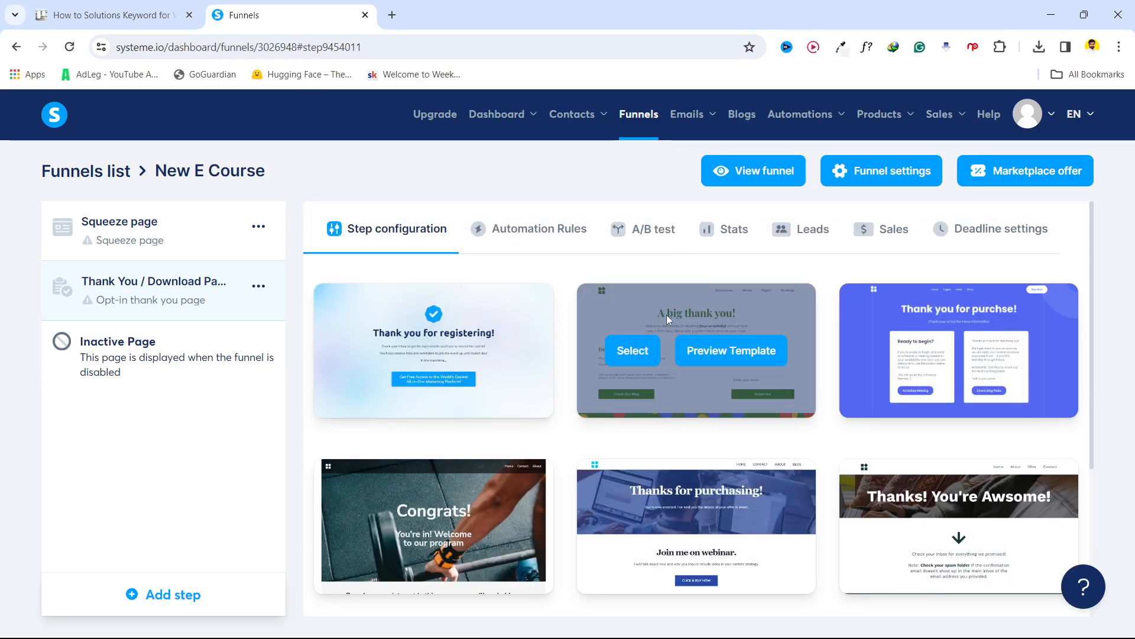
pyautogui.click(640, 349)
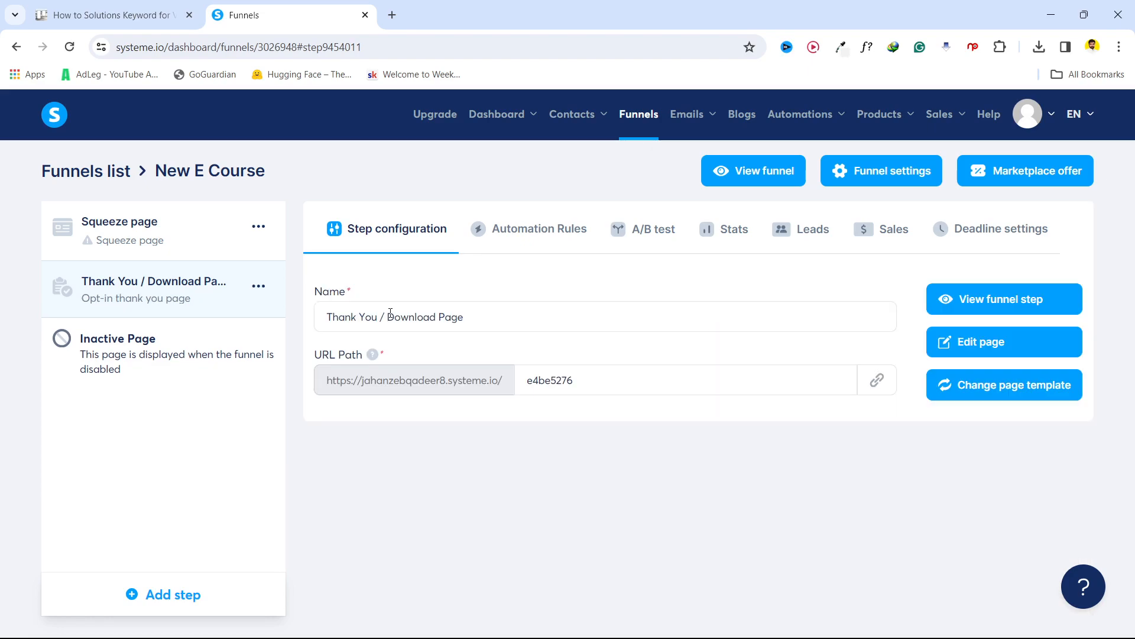
# View the live Thank You / Download Page and examine its trip details and Subscribe form.
pyautogui.click(996, 301)
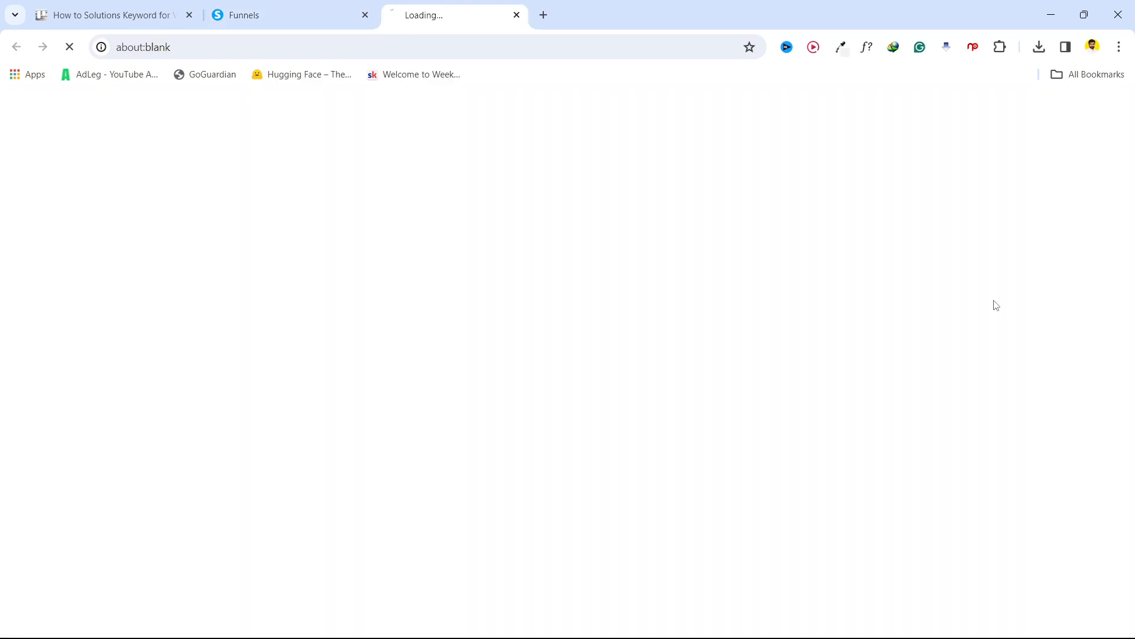
pyautogui.click(315, 8)
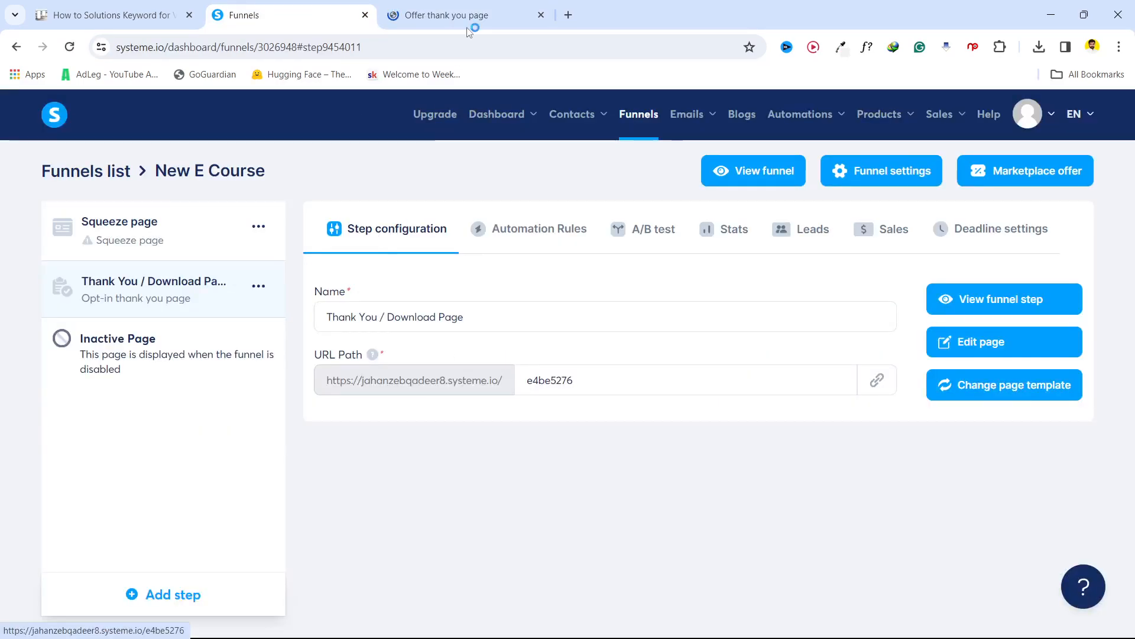
pyautogui.click(467, 14)
pyautogui.scroll(-1, 763, 414)
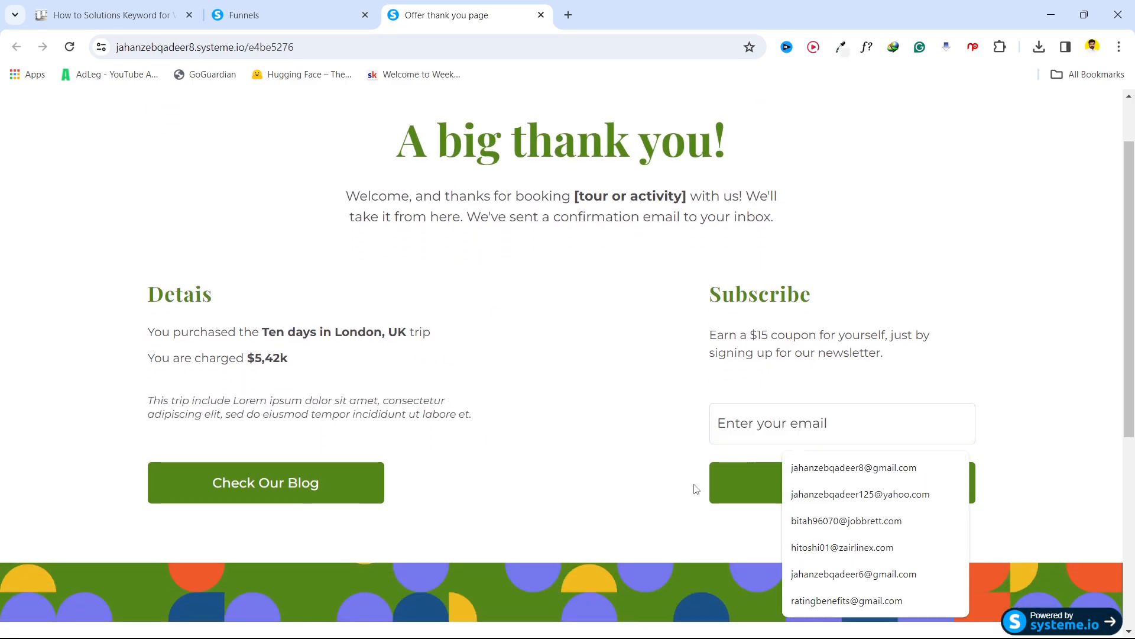
pyautogui.click(631, 510)
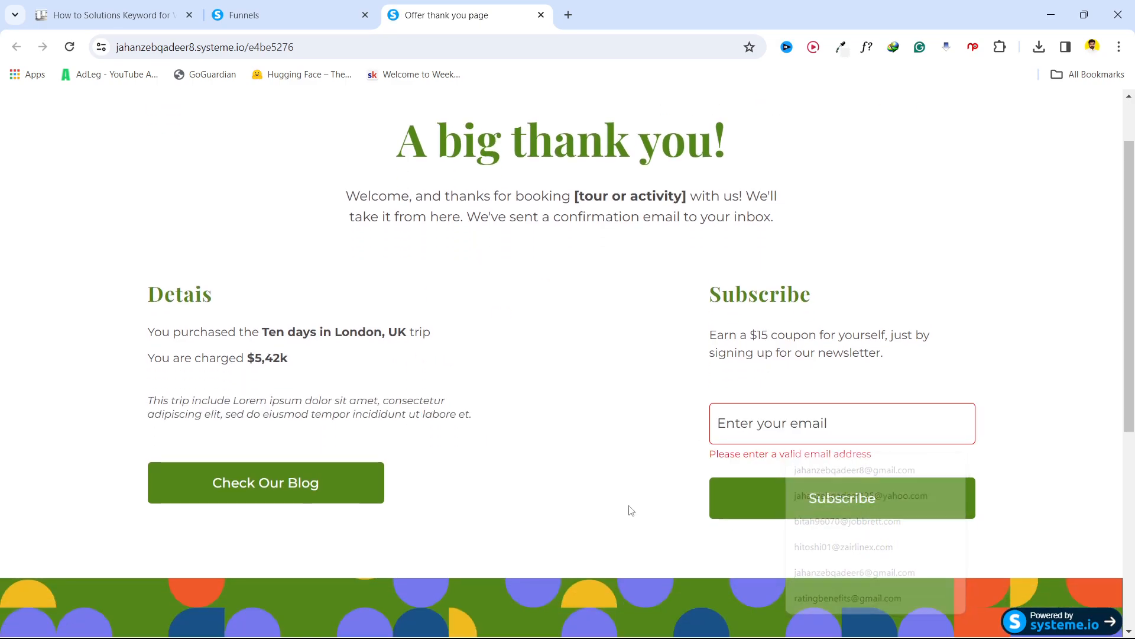
pyautogui.click(795, 423)
pyautogui.click(658, 498)
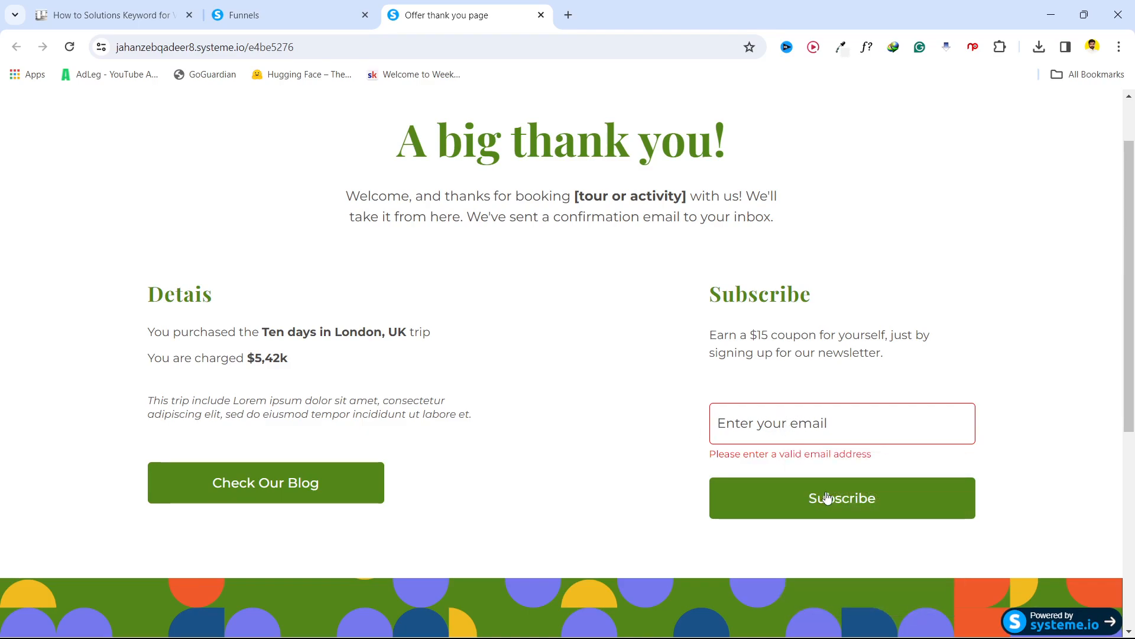
pyautogui.scroll(2, 583, 391)
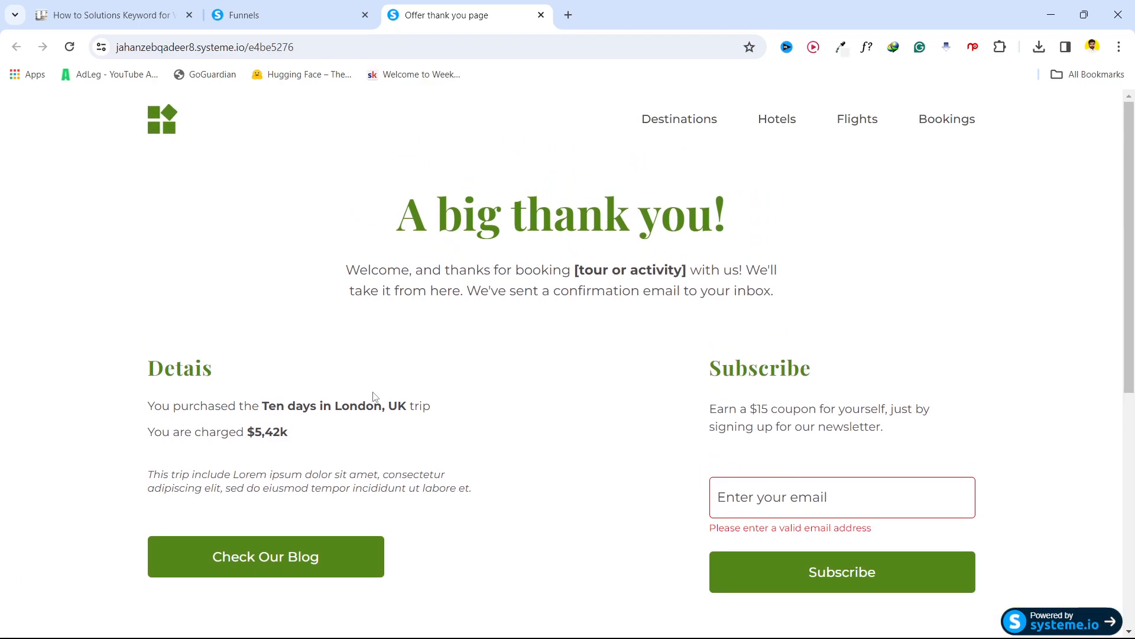
# Return to the funnel, look over the Thank You / Download Page in the page editor, and exit the editor.
pyautogui.click(330, 10)
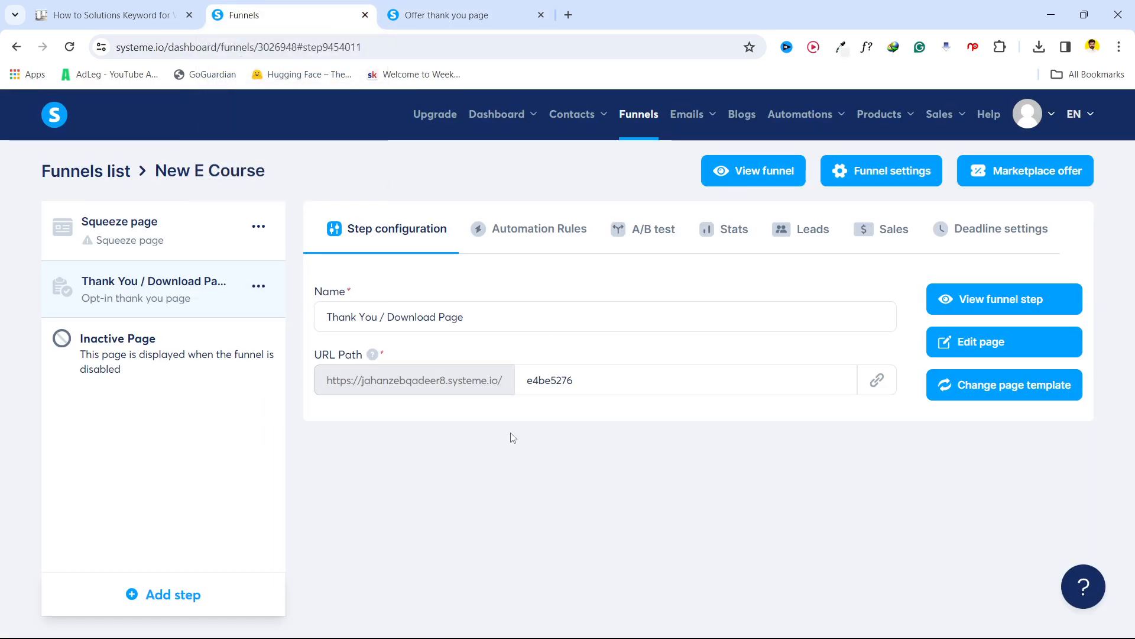
pyautogui.click(992, 348)
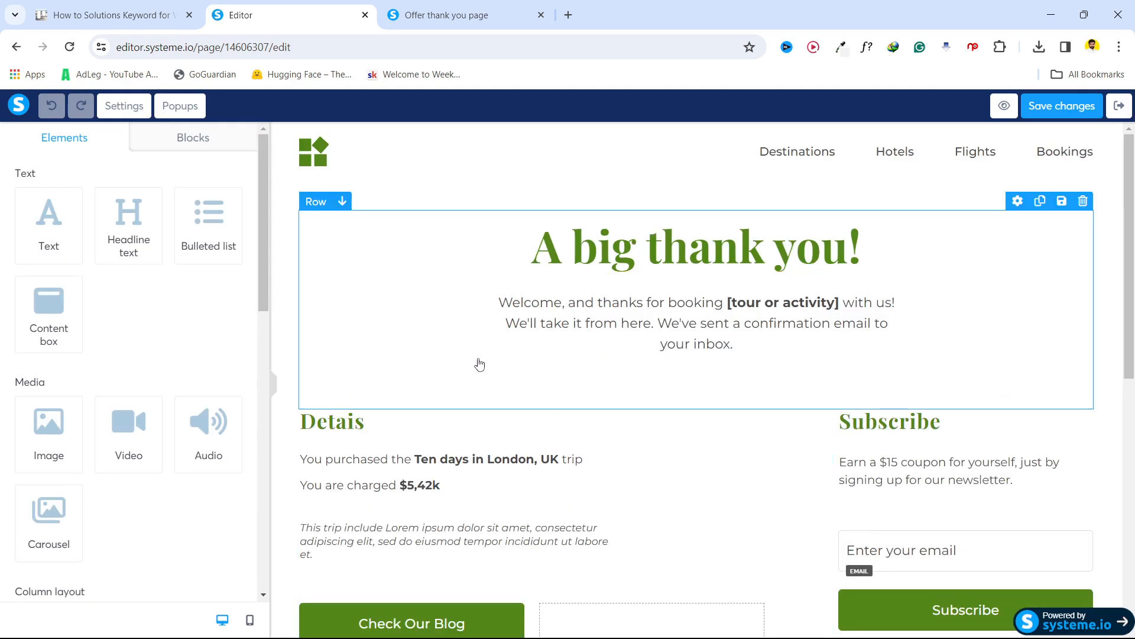
pyautogui.scroll(-1, 748, 360)
pyautogui.scroll(-2, 748, 360)
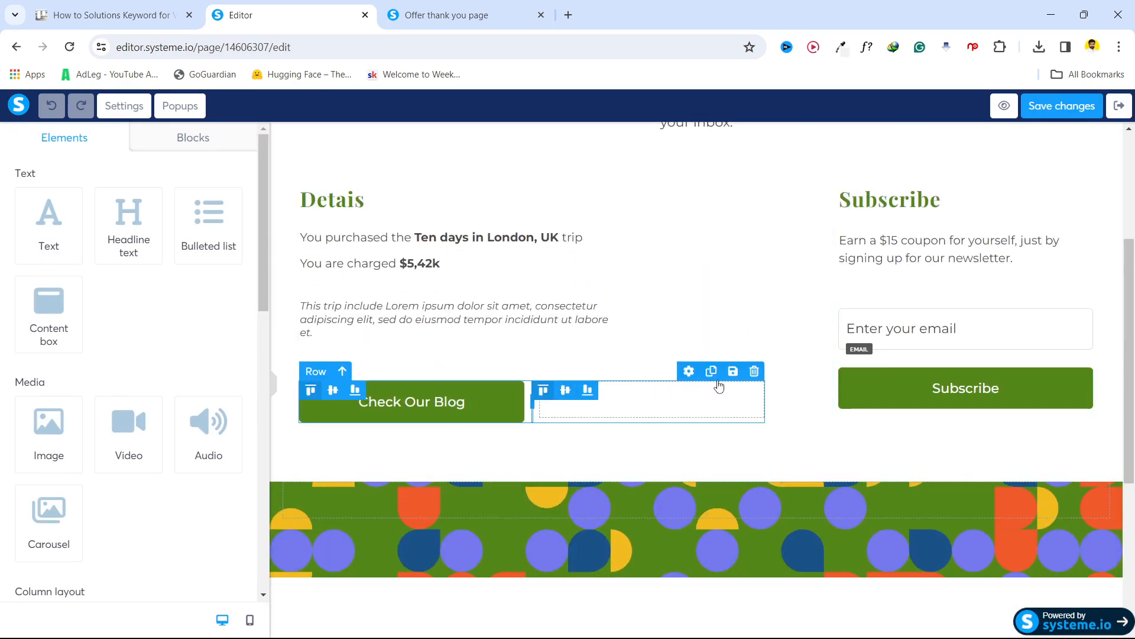
pyautogui.scroll(3, 342, 362)
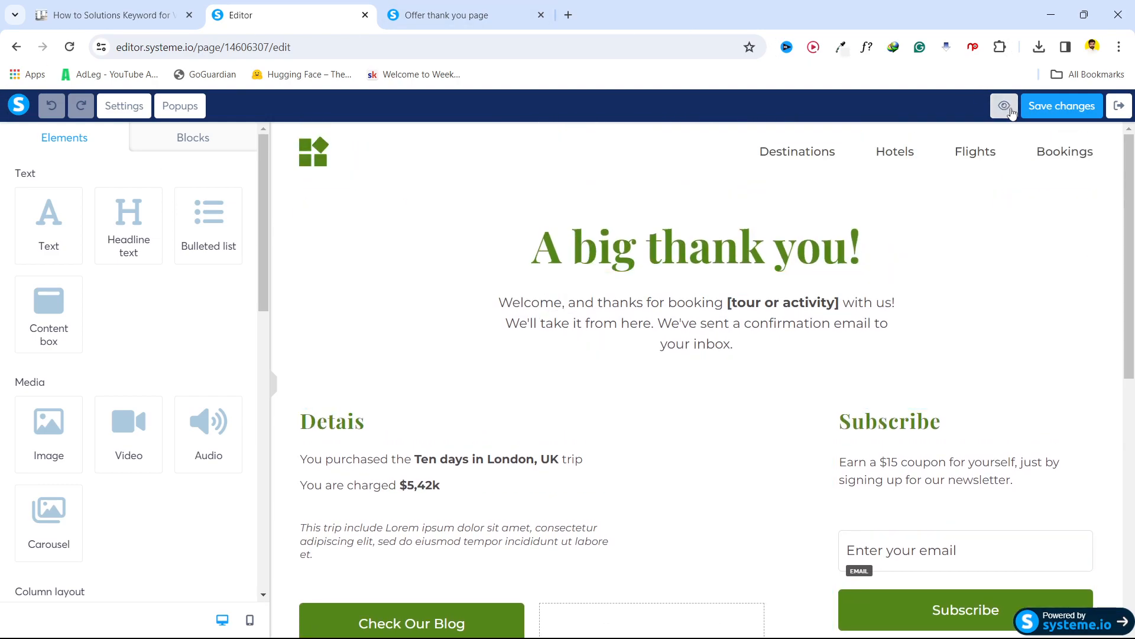
pyautogui.click(1121, 106)
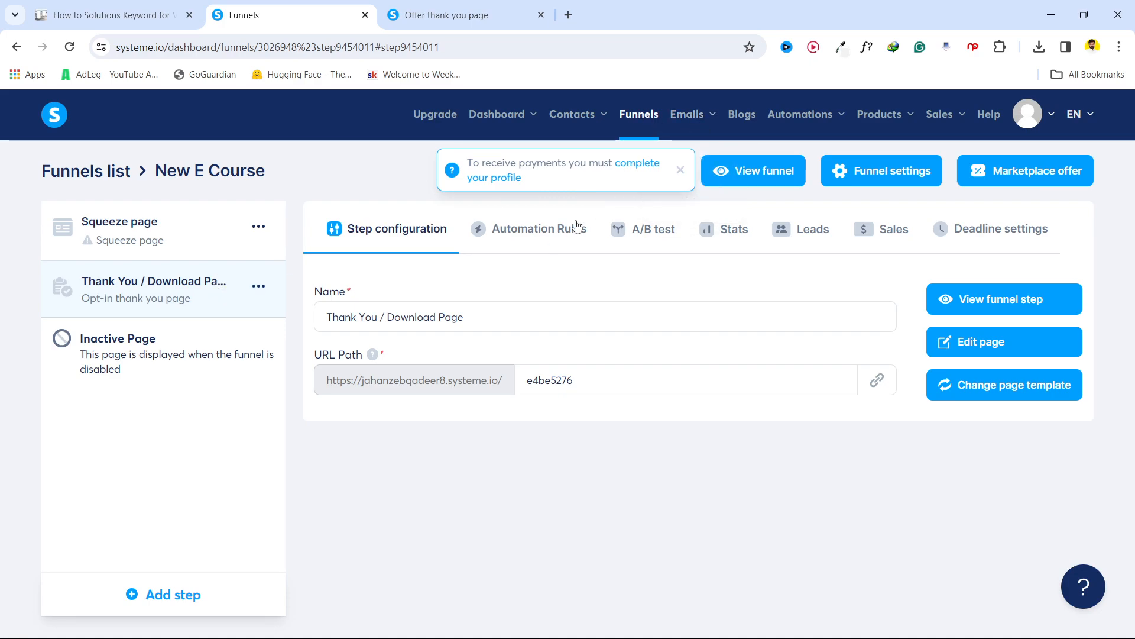
# Create an email campaign named "New Course".
pyautogui.moveTo(697, 116)
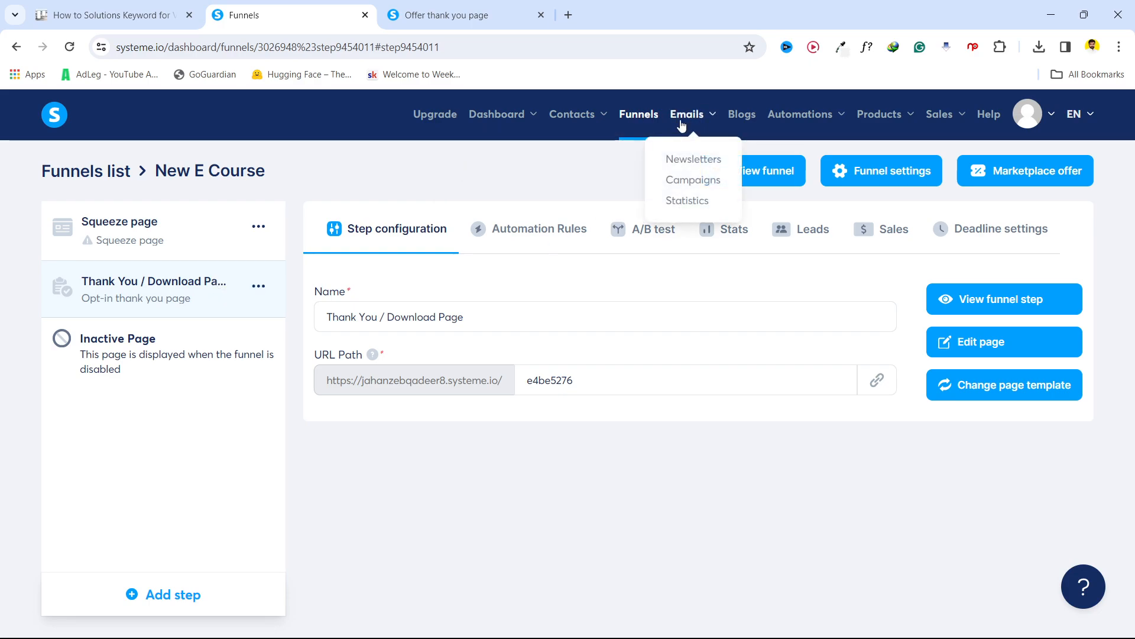
pyautogui.click(693, 180)
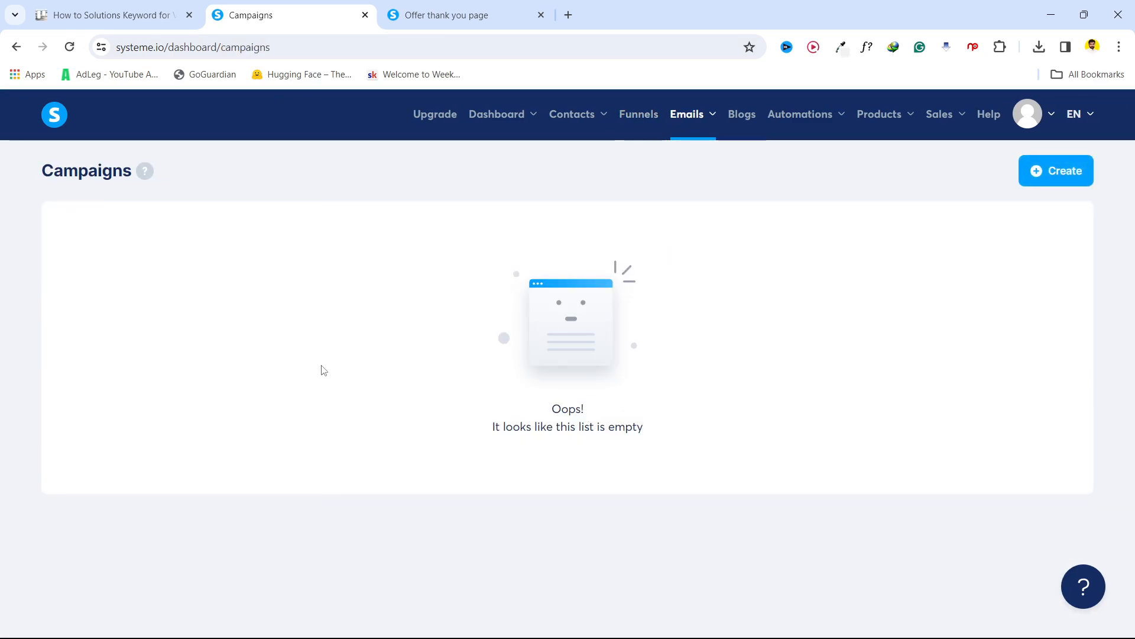
pyautogui.click(1052, 172)
pyautogui.click(398, 319)
pyautogui.write('N')
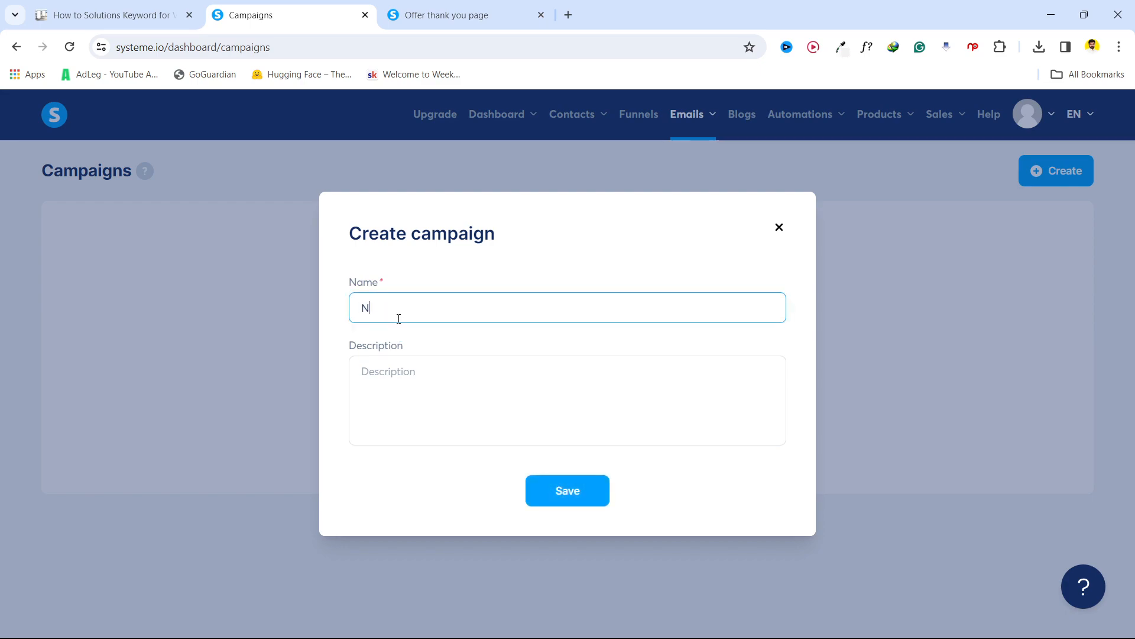
pyautogui.write('ew Course')
pyautogui.click(552, 493)
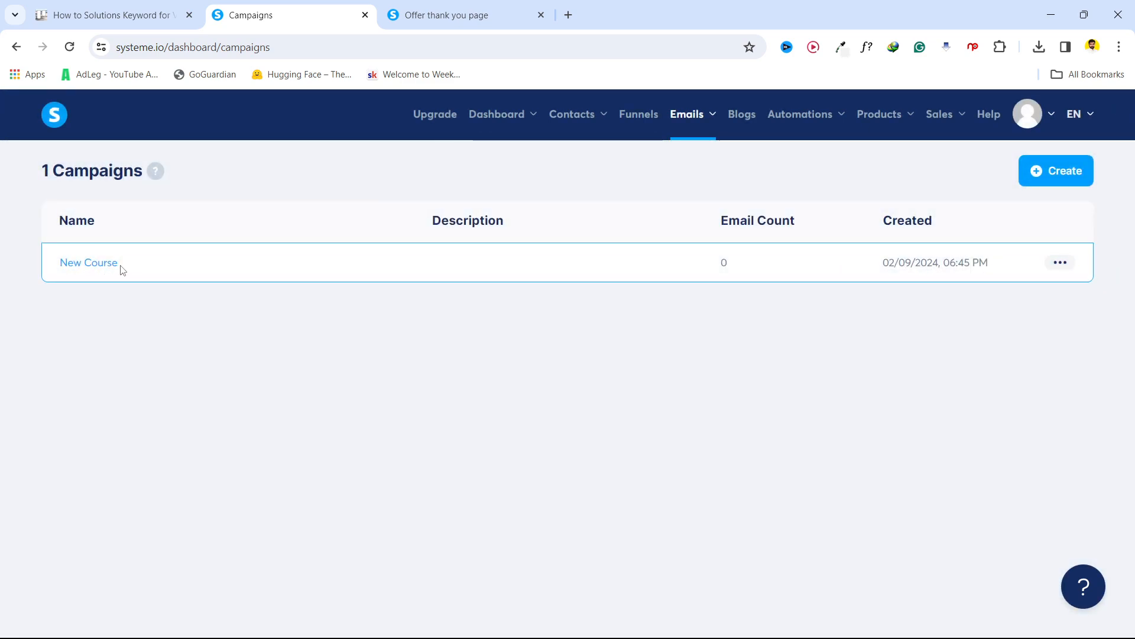
# Set the New Course campaign's description to "Here is the e book" and save it.
pyautogui.click(1059, 264)
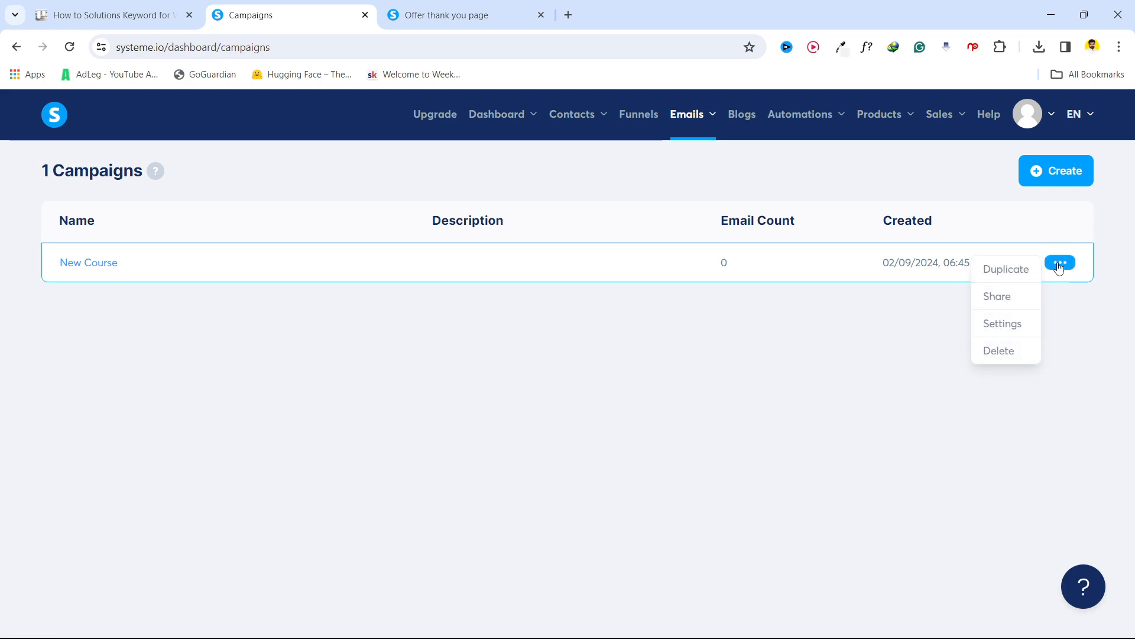
pyautogui.click(1008, 329)
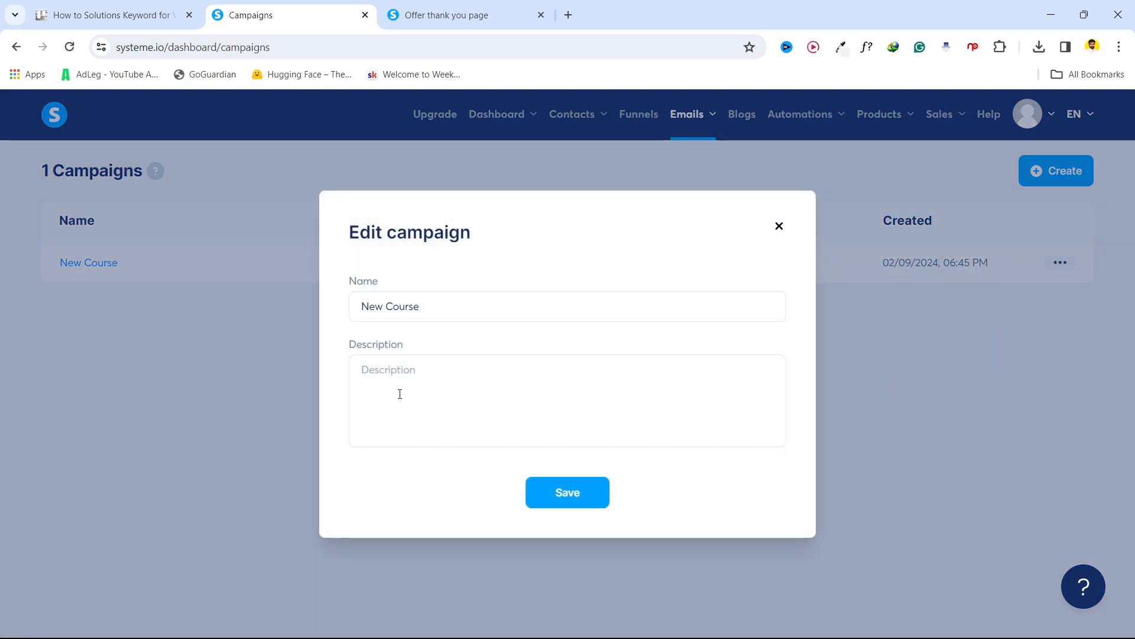
pyautogui.click(412, 395)
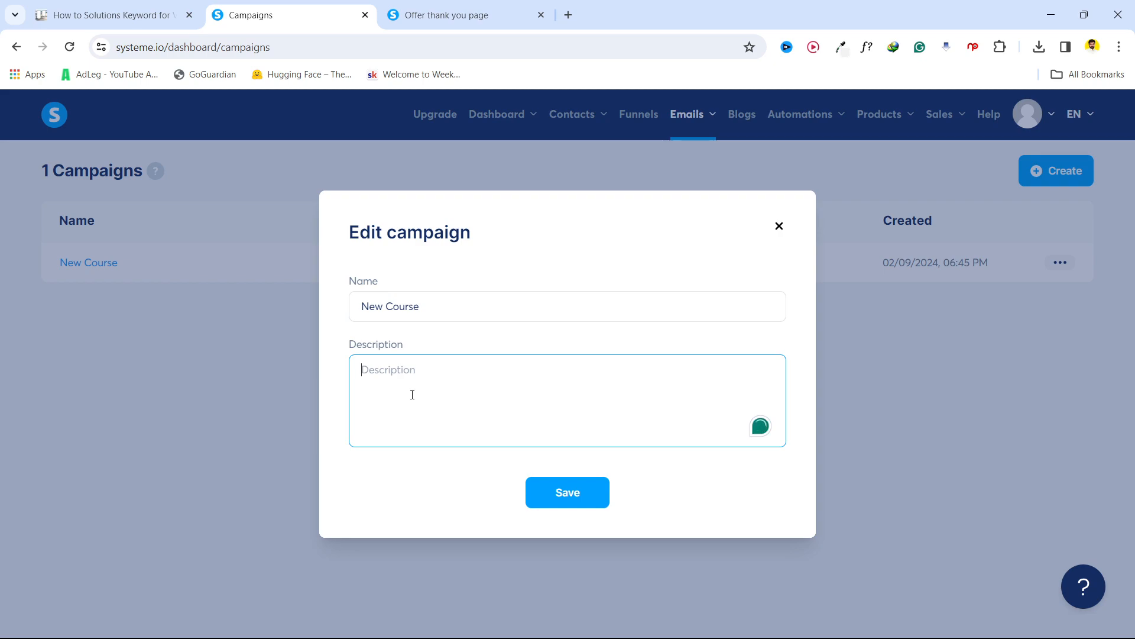
pyautogui.write('Here is the e book')
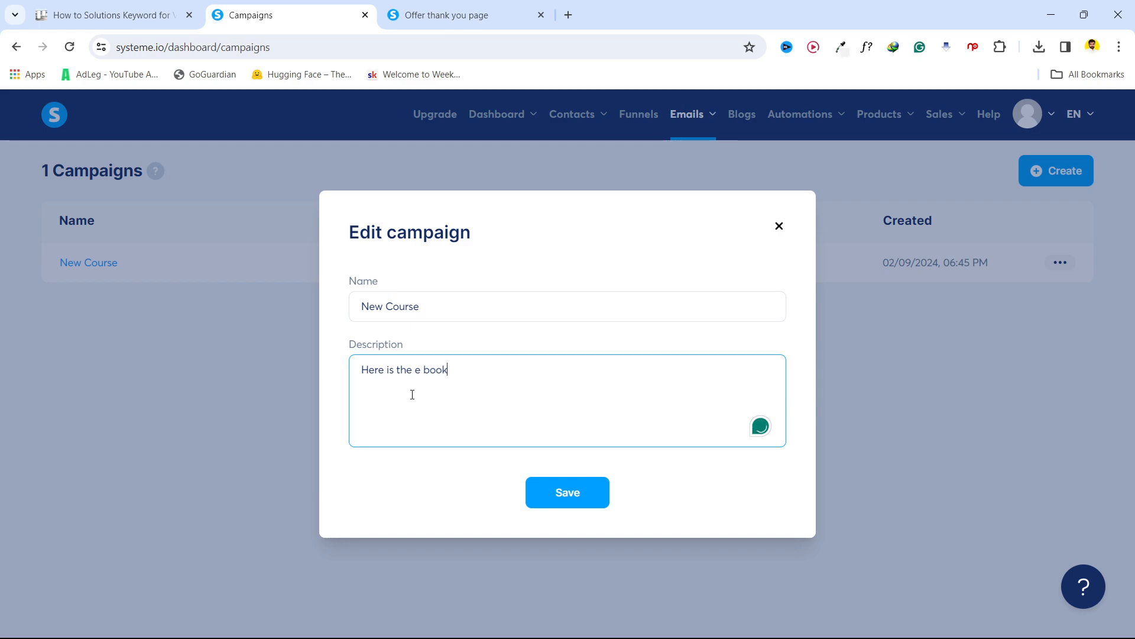
pyautogui.click(557, 490)
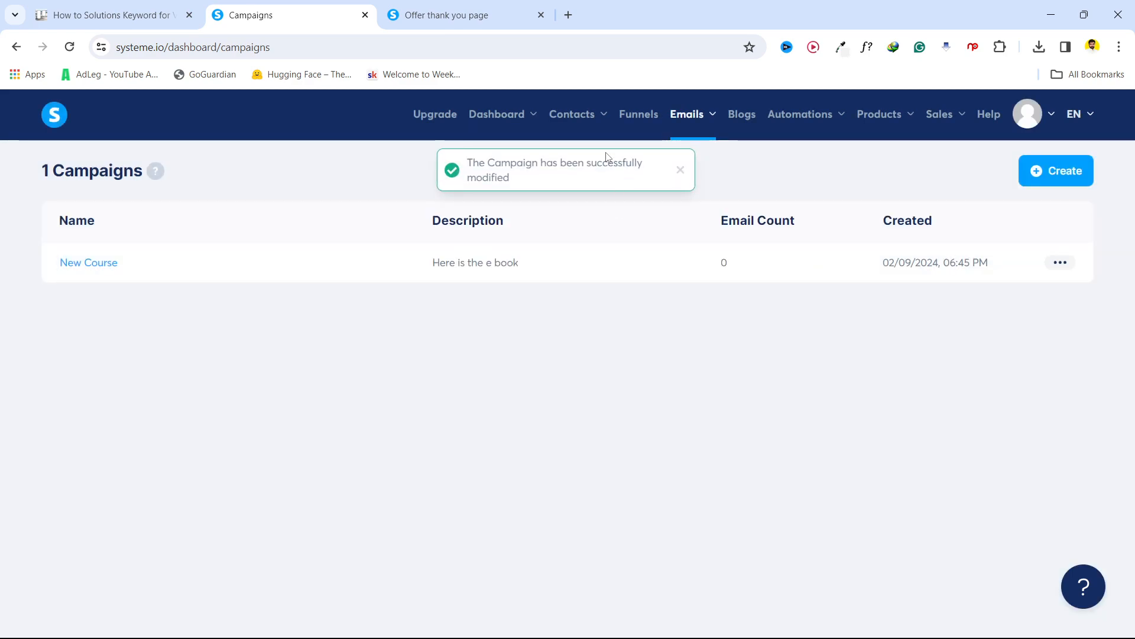
# Add a "Funnel step form subscribed" automation rule to the Thank You / Download Page of the New E Course funnel.
pyautogui.click(635, 114)
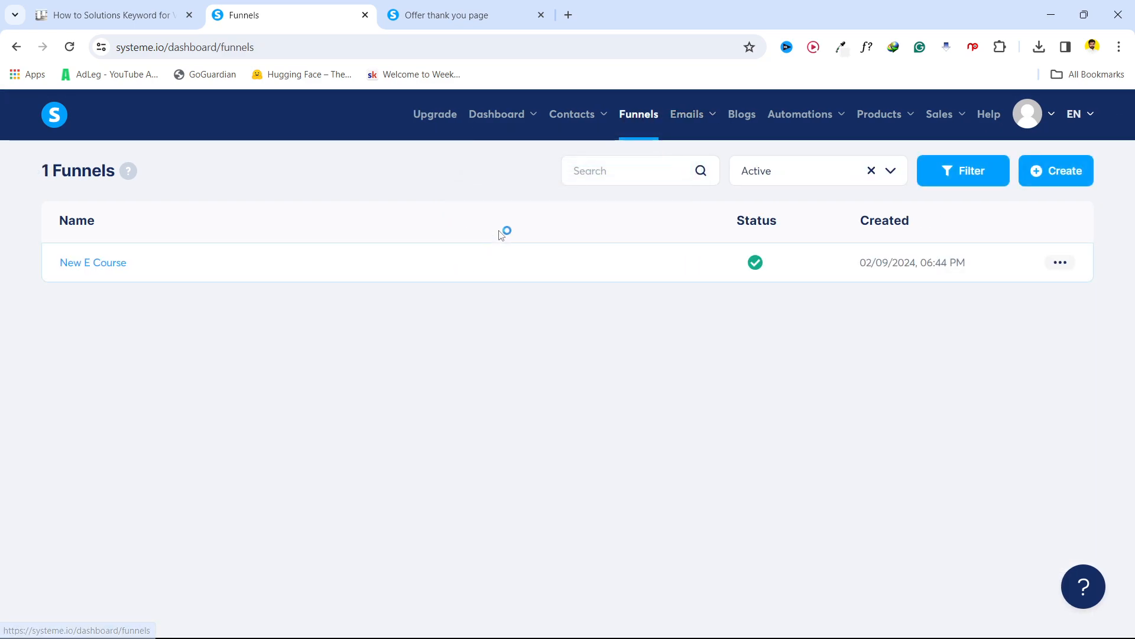
pyautogui.click(97, 264)
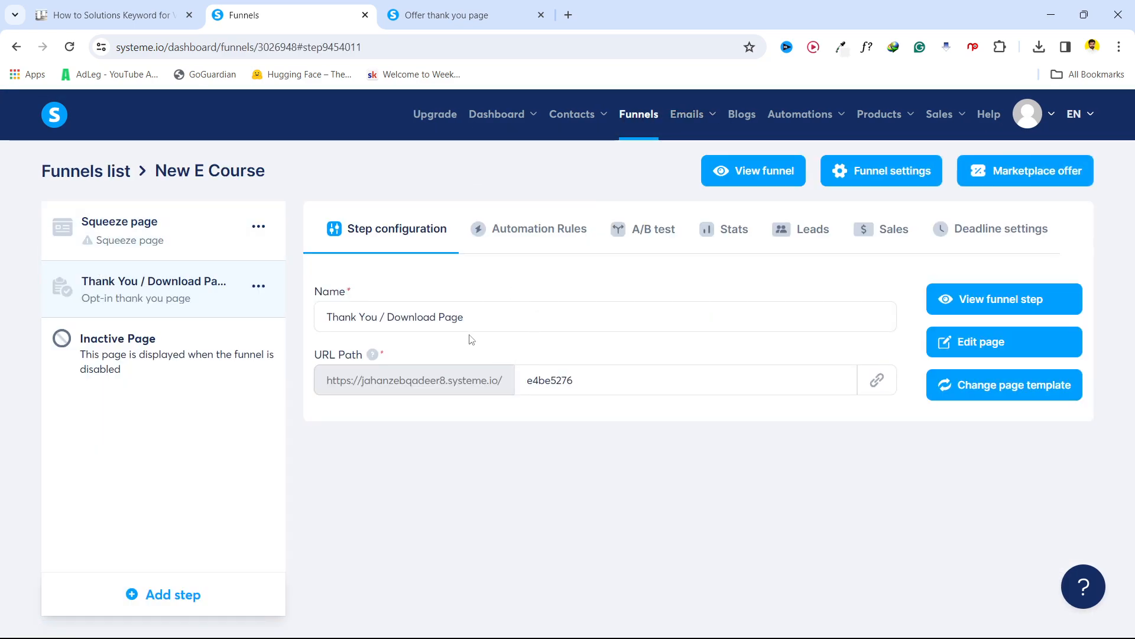
pyautogui.click(537, 235)
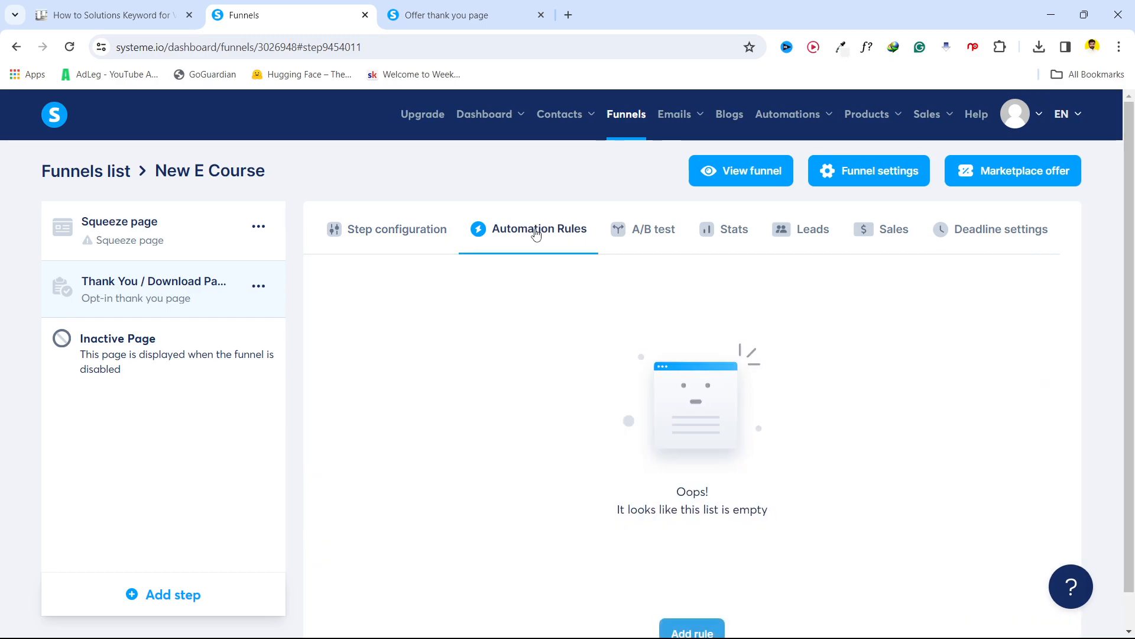
pyautogui.click(693, 630)
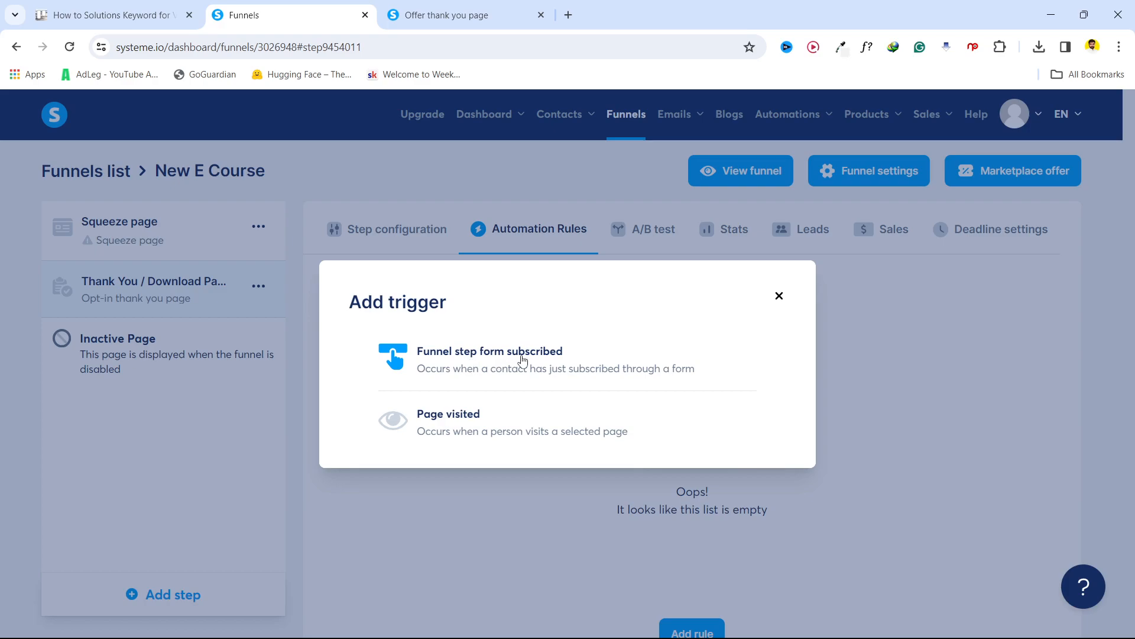
pyautogui.click(506, 387)
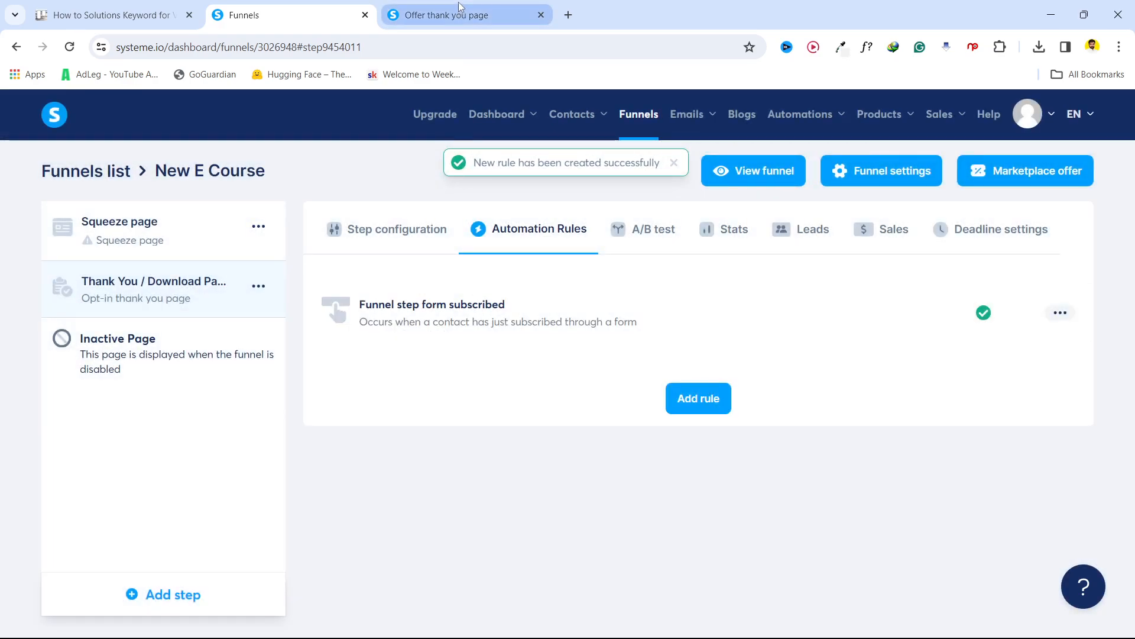
# Review the live thank-you page, including its Subscribe form, and return to the funnel's automation rules.
pyautogui.hotkey('ctrl', 'Tab')
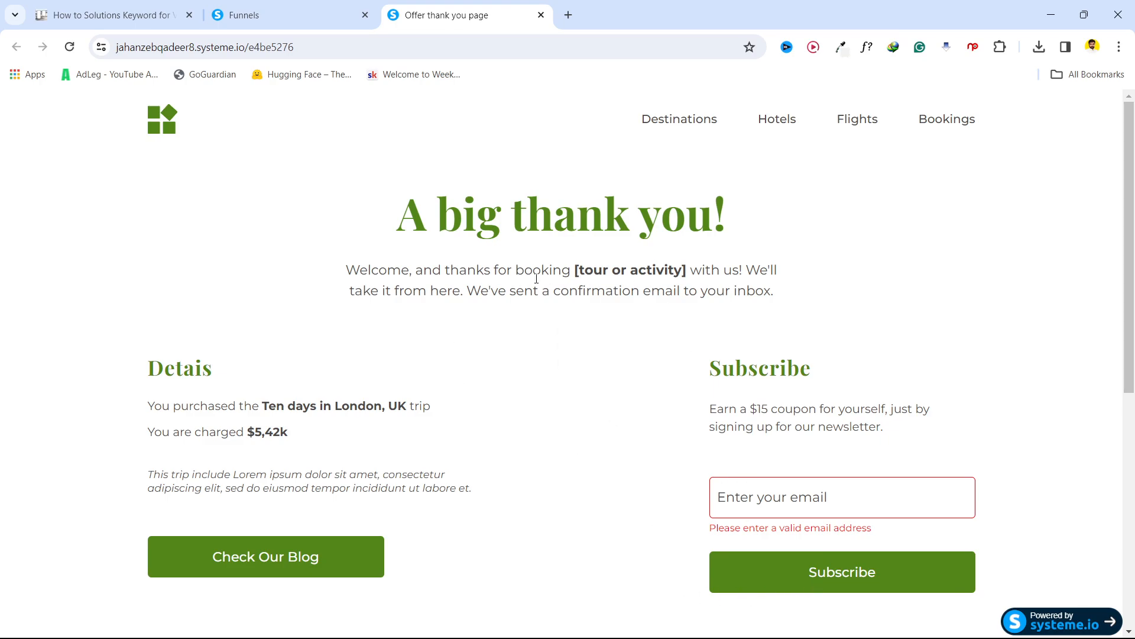
pyautogui.scroll(-4, 592, 349)
pyautogui.scroll(4, 597, 363)
pyautogui.click(333, 11)
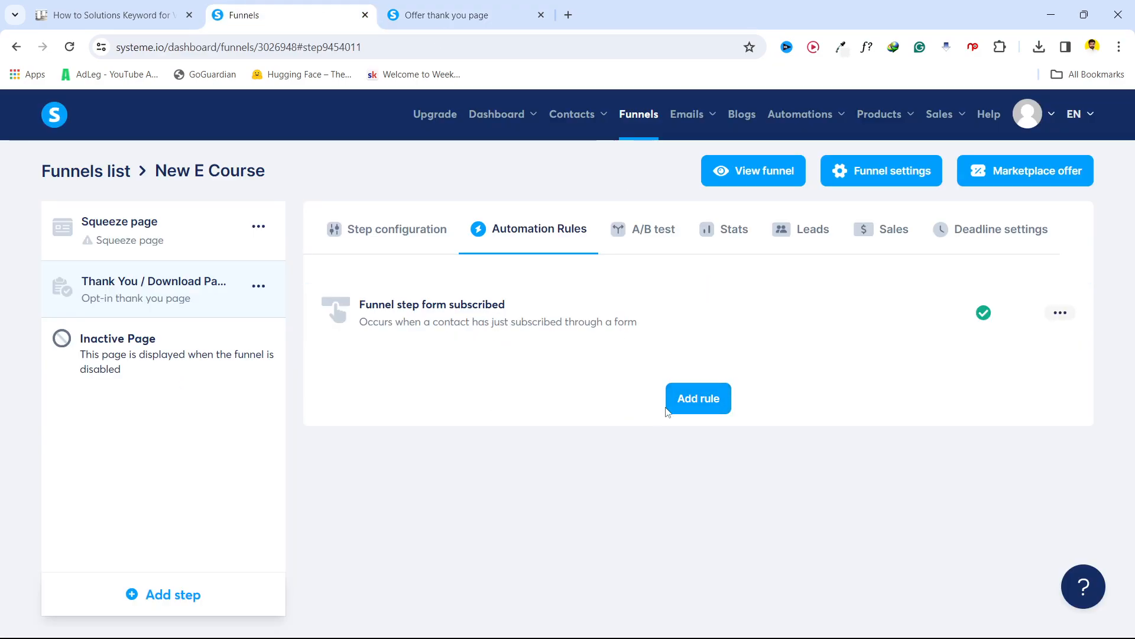
# Add a "Subscribe to campaign" action to the form-subscribed rule and choose the New Course campaign.
pyautogui.click(696, 405)
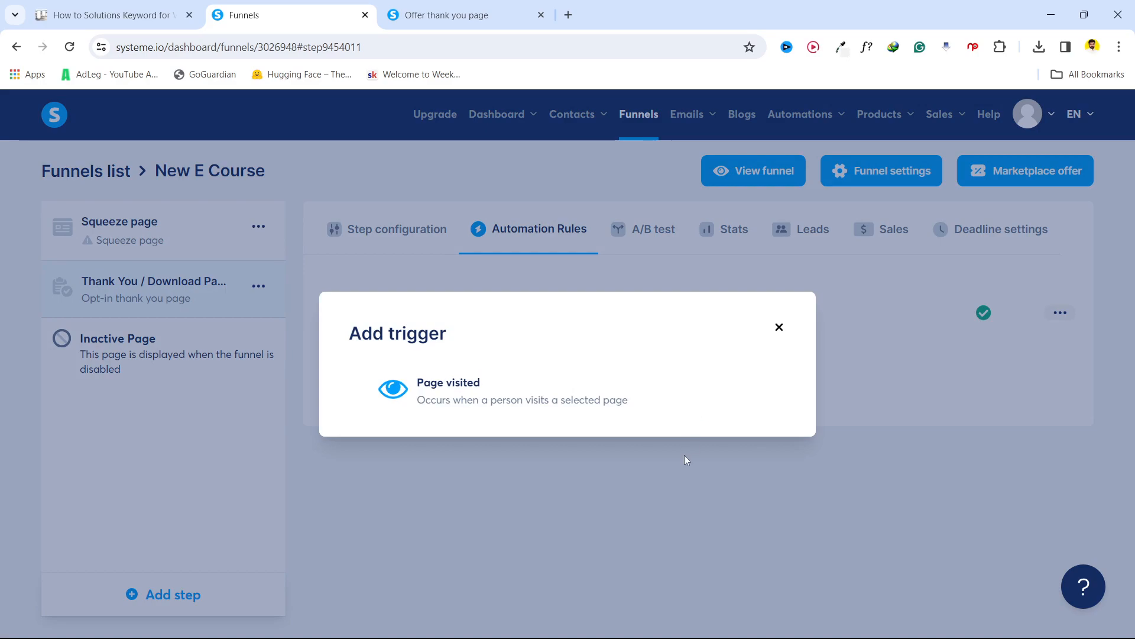
pyautogui.click(779, 330)
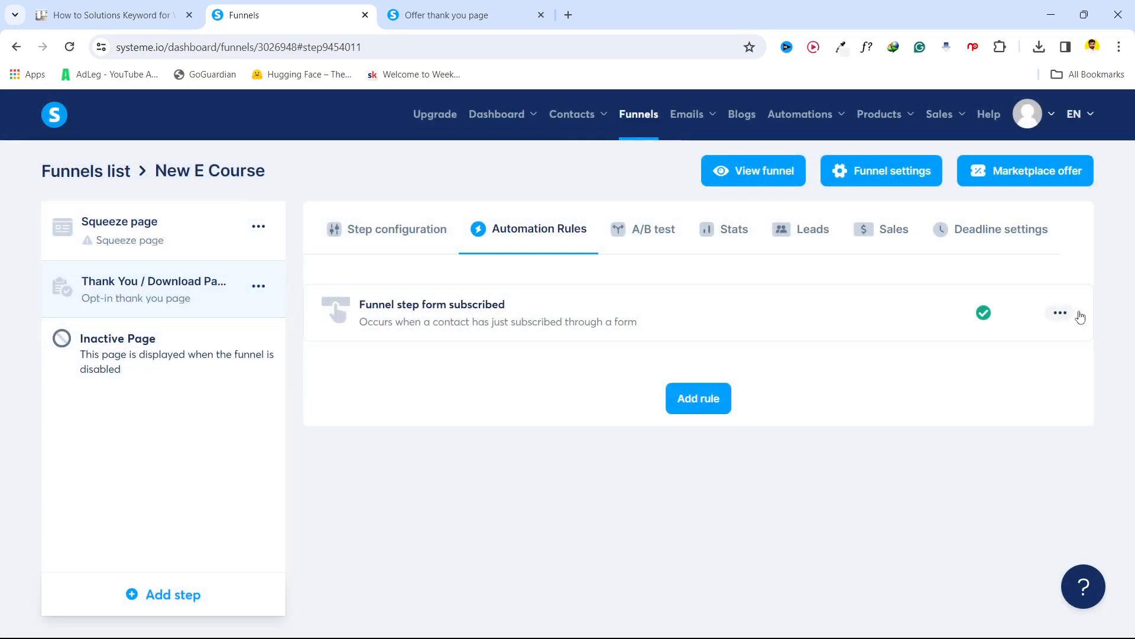
pyautogui.click(564, 320)
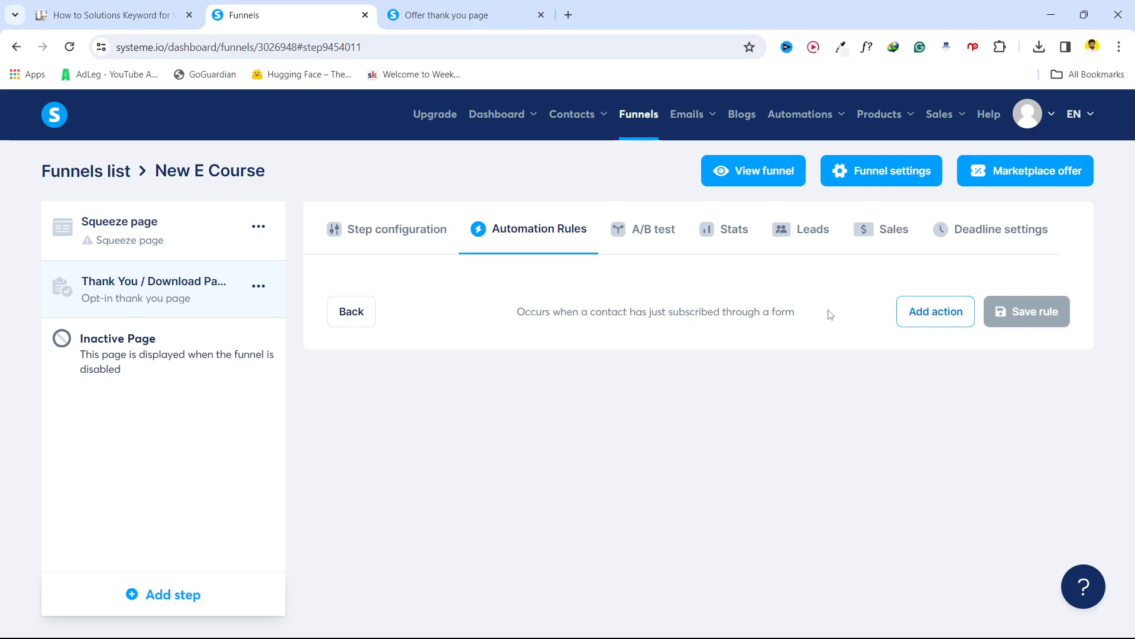
pyautogui.click(943, 312)
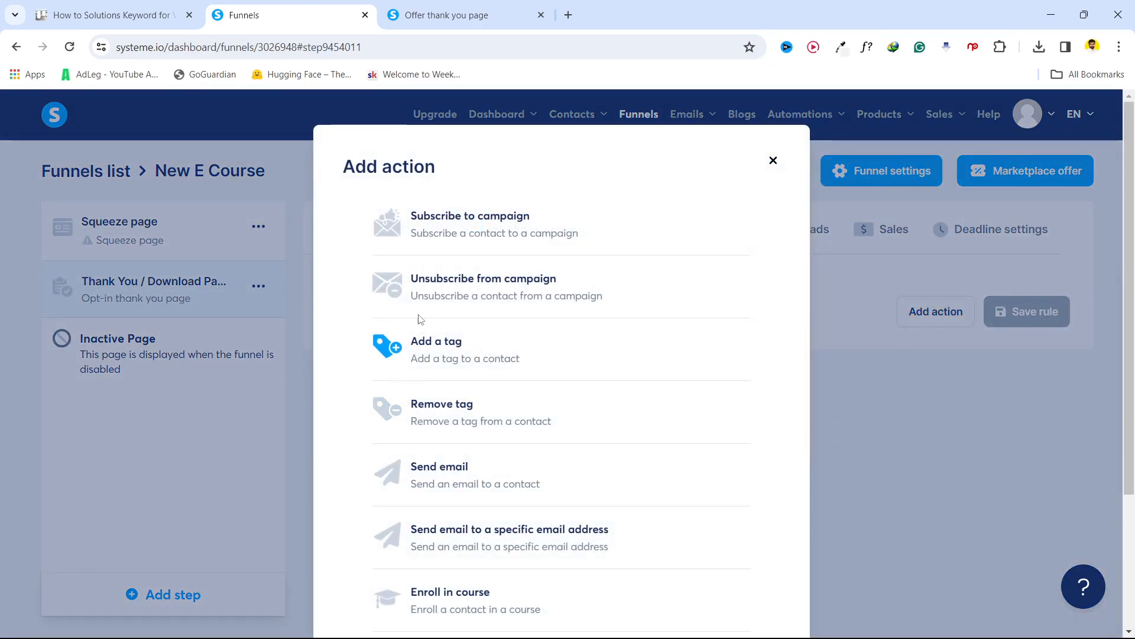
pyautogui.click(482, 226)
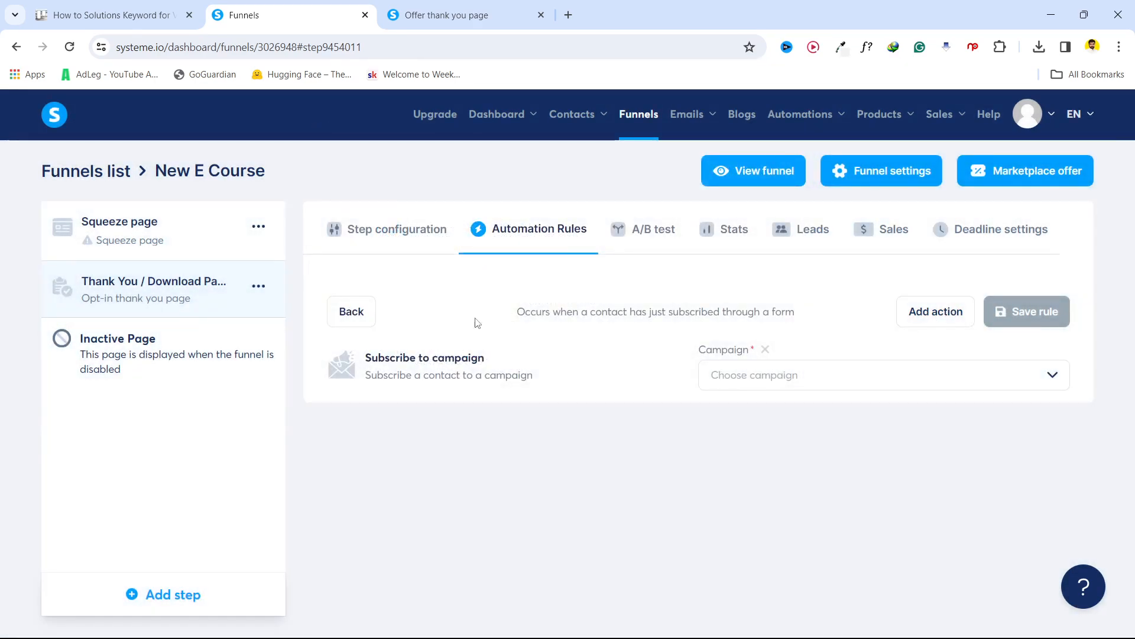
pyautogui.click(756, 381)
pyautogui.click(750, 412)
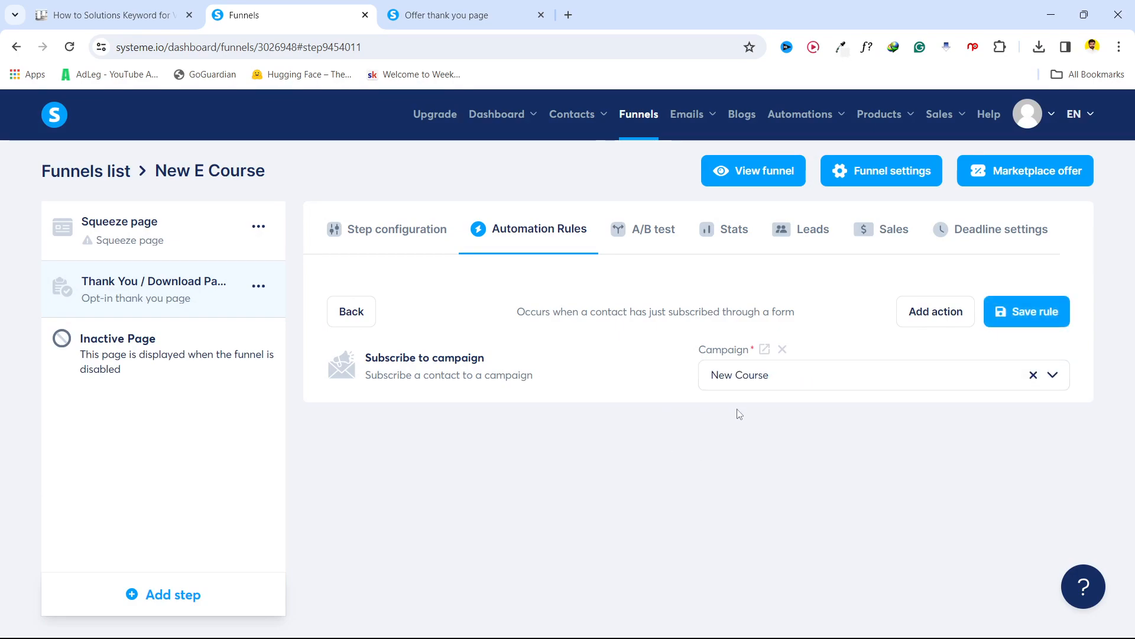
# Examine the email field and Subscribe form on the live thank-you page, and go back to the rule being edited.
pyautogui.click(494, 13)
pyautogui.scroll(-6, 444, 247)
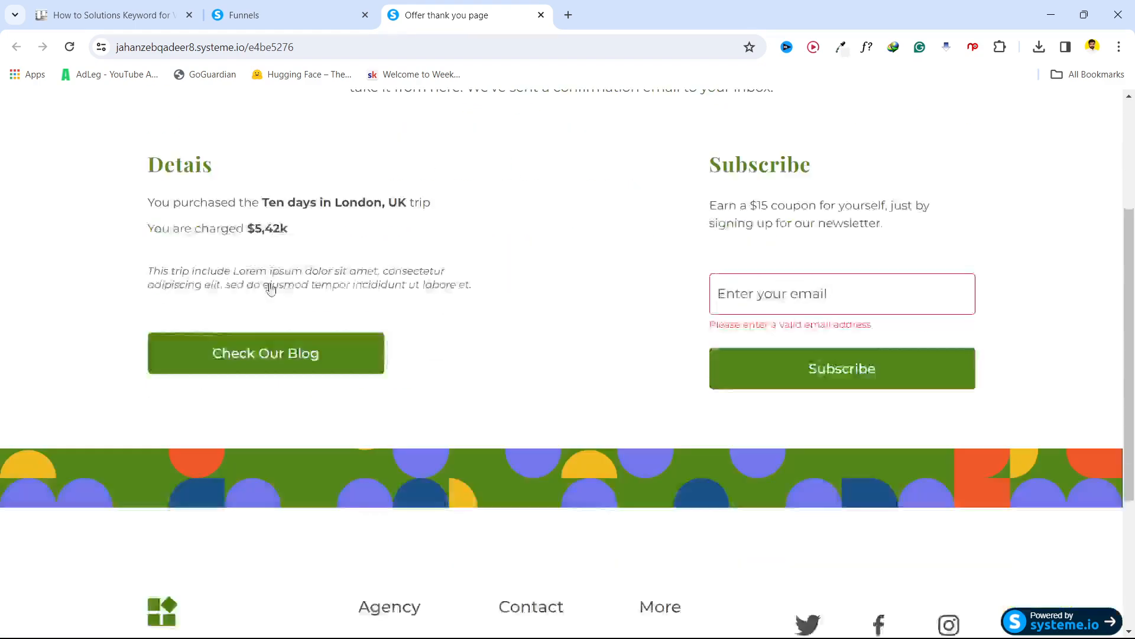
pyautogui.scroll(5, 587, 307)
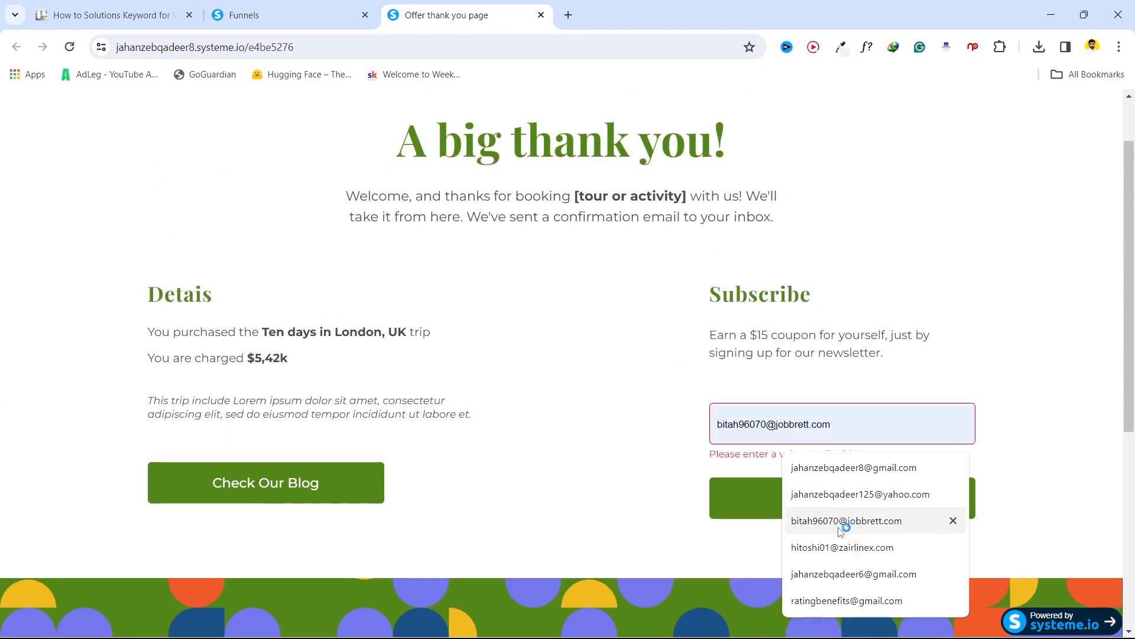
pyautogui.click(657, 388)
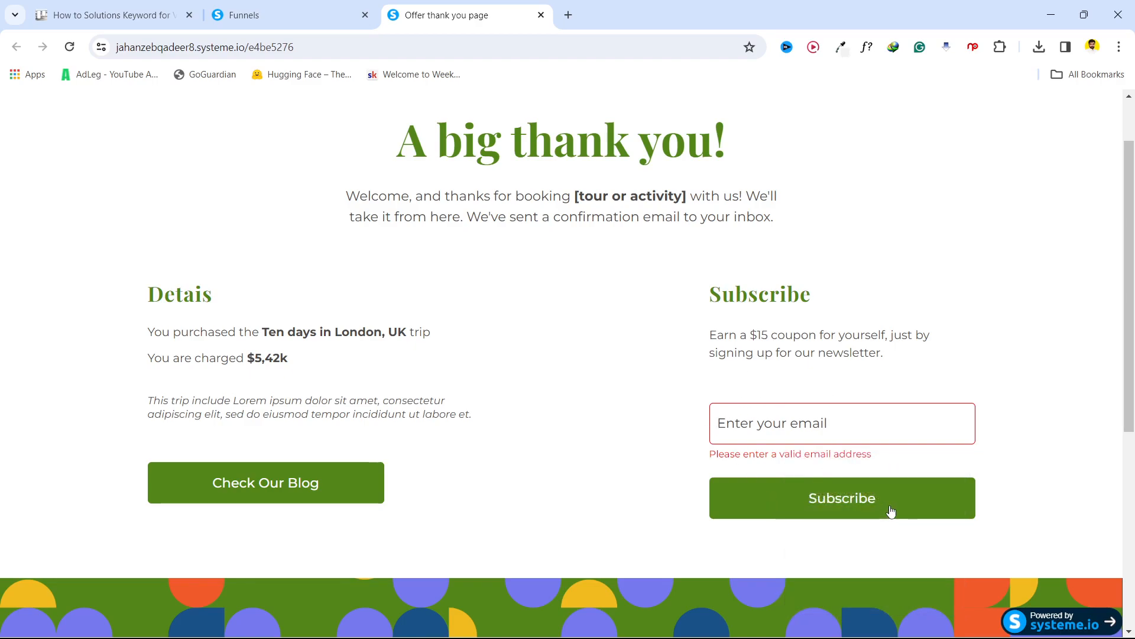
pyautogui.click(278, 15)
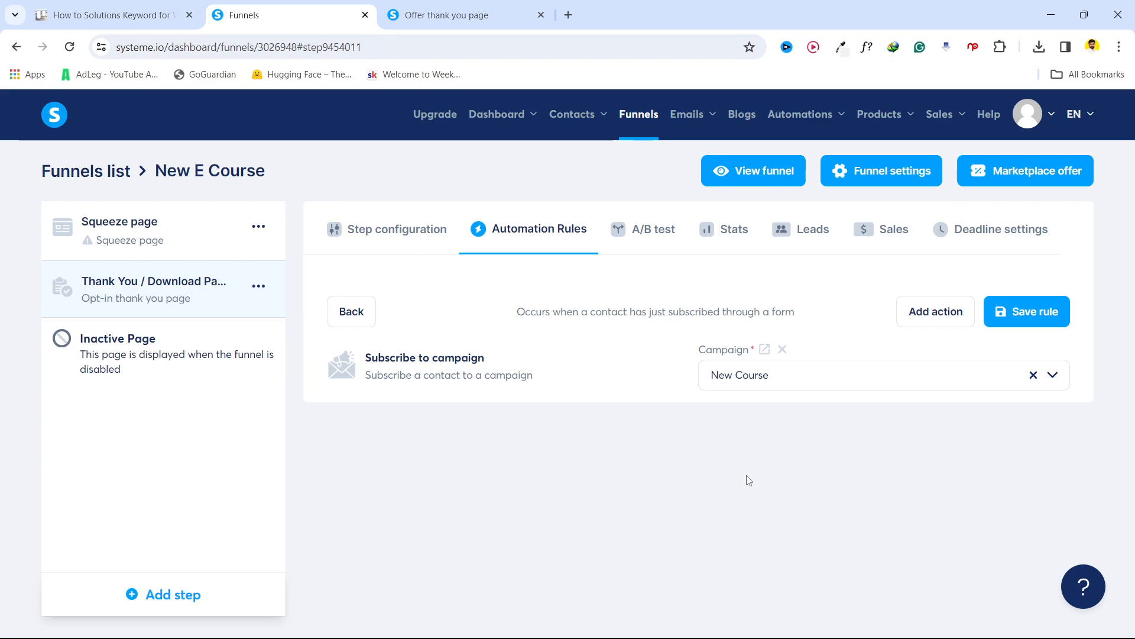
# Switch to the Microsoft Edge window with the Google search page.
pyautogui.moveTo(668, 625)
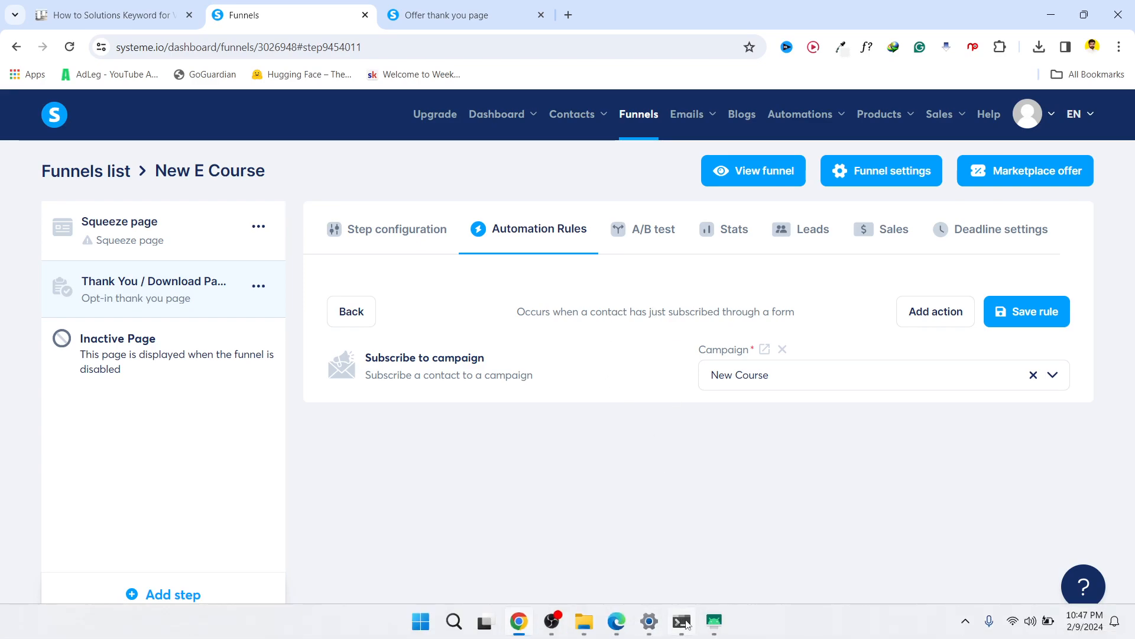
pyautogui.click(617, 622)
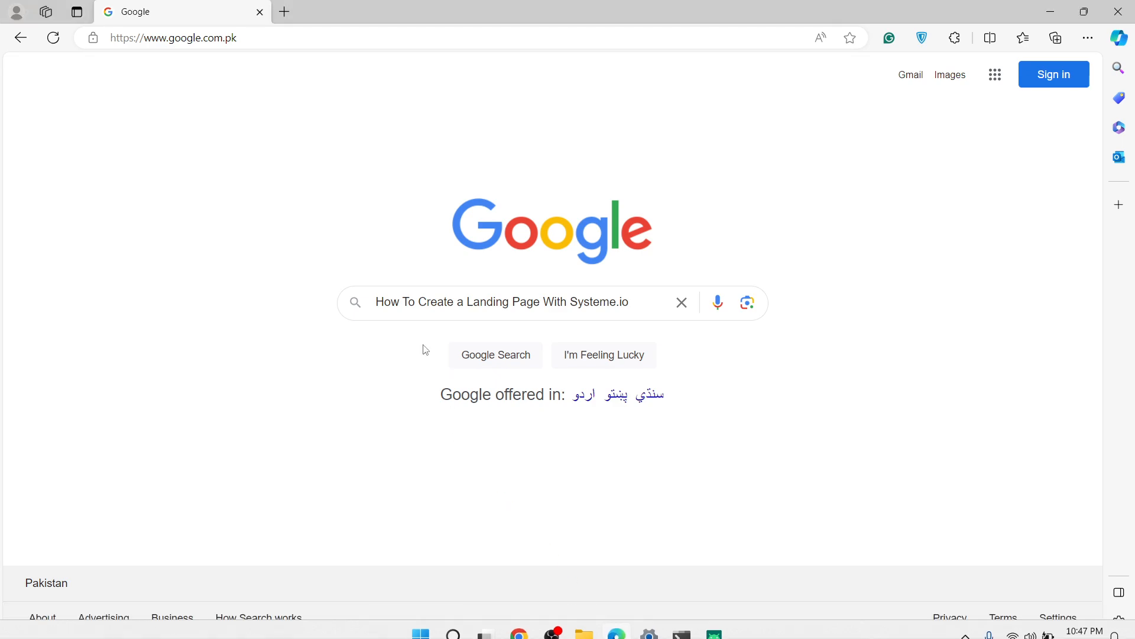